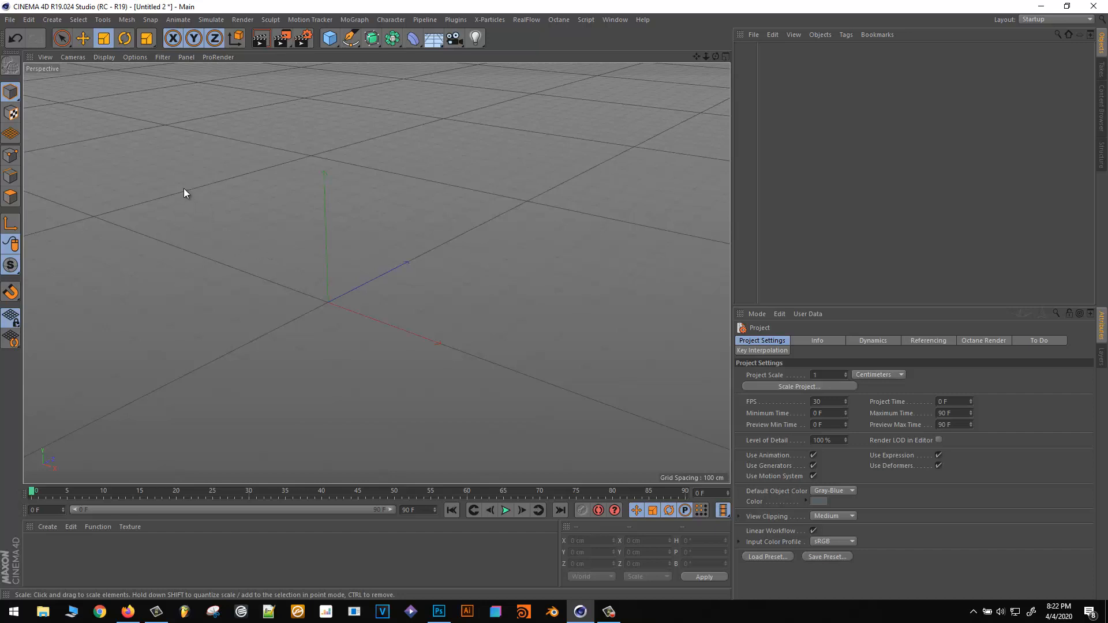
Step: Add a Cube primitive and scale it up uniformly to about 703 cm per side
{"action": "left_click", "coordinate": [333, 40]}
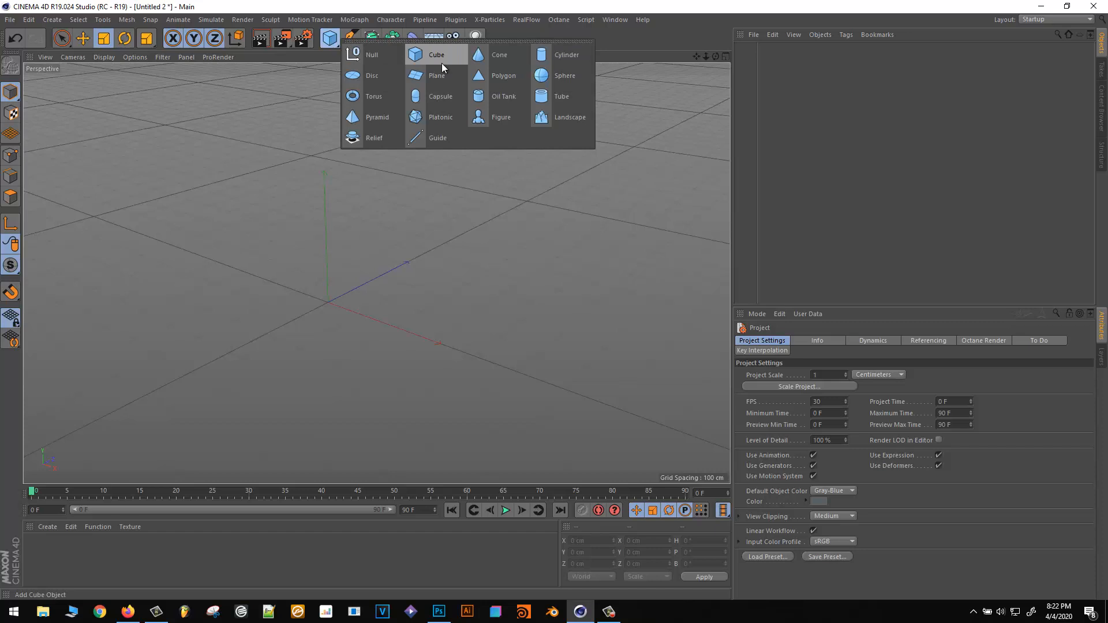
{"action": "left_click", "coordinate": [441, 64]}
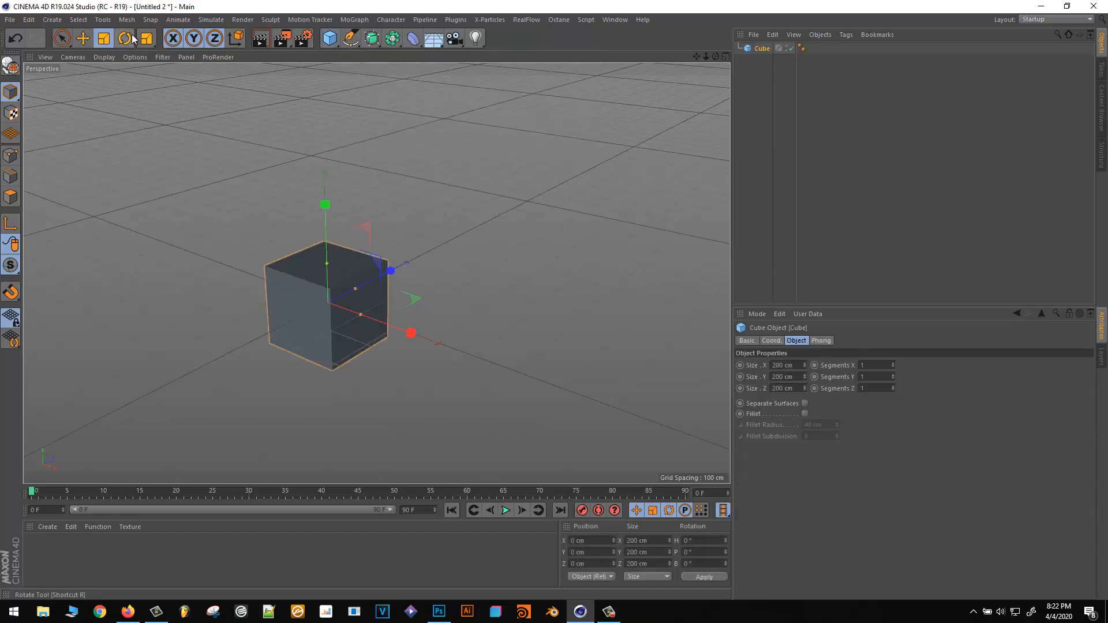
{"action": "left_click_drag", "start_coordinate": [503, 151], "coordinate": [584, 139]}
{"action": "left_click_drag", "start_coordinate": [578, 175], "coordinate": [664, 168]}
{"action": "left_click_drag", "start_coordinate": [265, 157], "coordinate": [315, 150]}
{"action": "left_click_drag", "start_coordinate": [272, 112], "coordinate": [376, 105]}
{"action": "left_click_drag", "start_coordinate": [84, 82], "coordinate": [97, 77]}
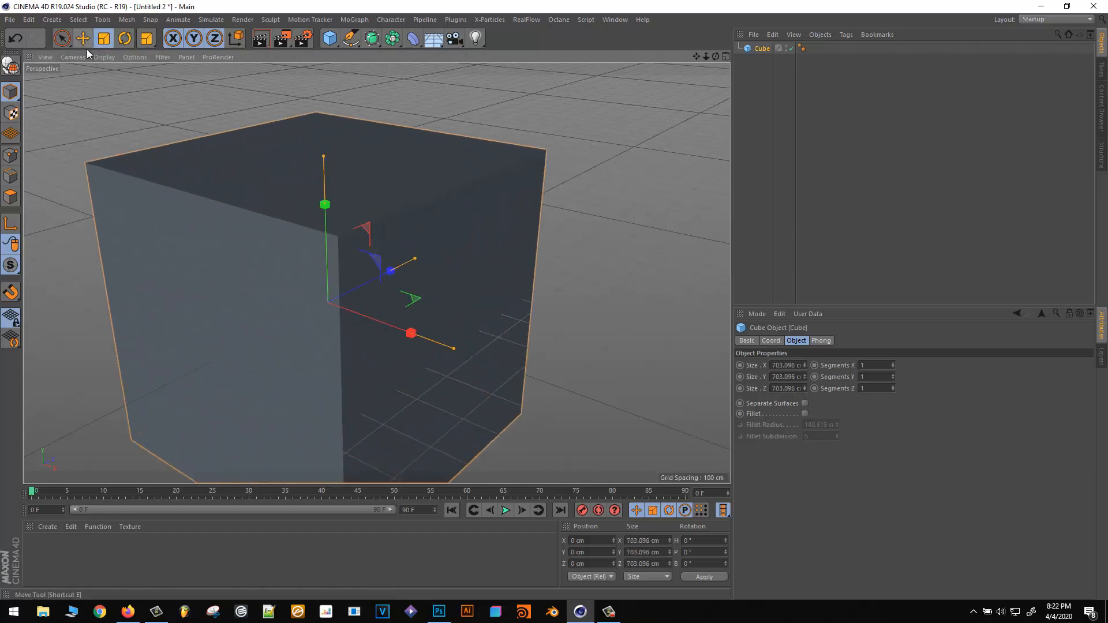
{"action": "scroll", "coordinate": [265, 203], "scroll_direction": "down", "scroll_amount": 3}
Step: Raise the cube along the Y axis to a position of about 340 cm
{"action": "left_click", "coordinate": [82, 38]}
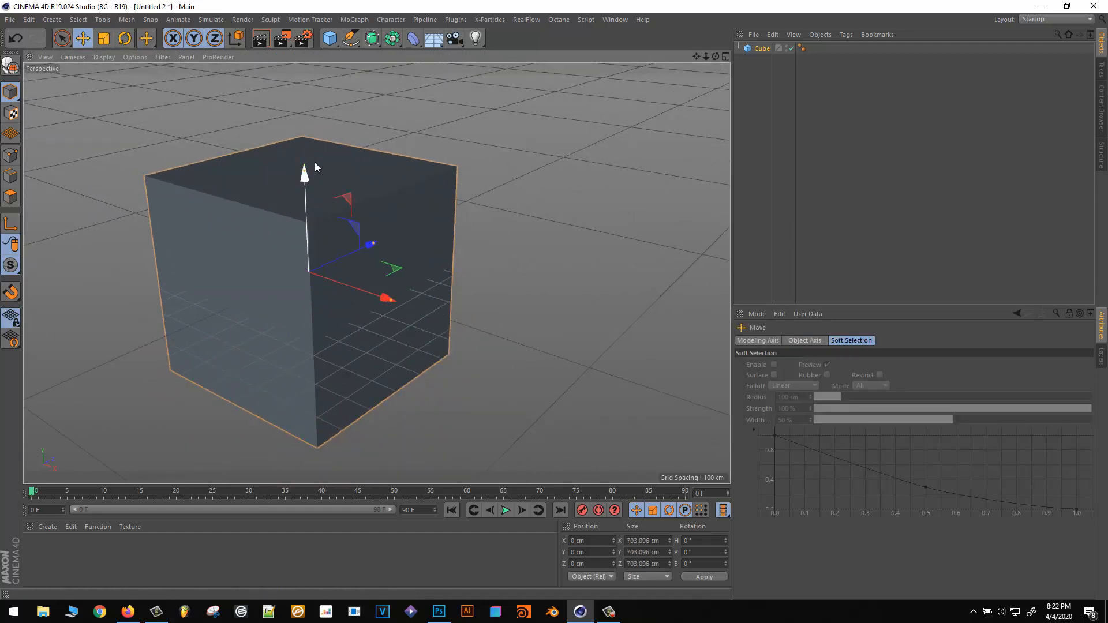
{"action": "left_click_drag", "start_coordinate": [306, 171], "coordinate": [358, 104]}
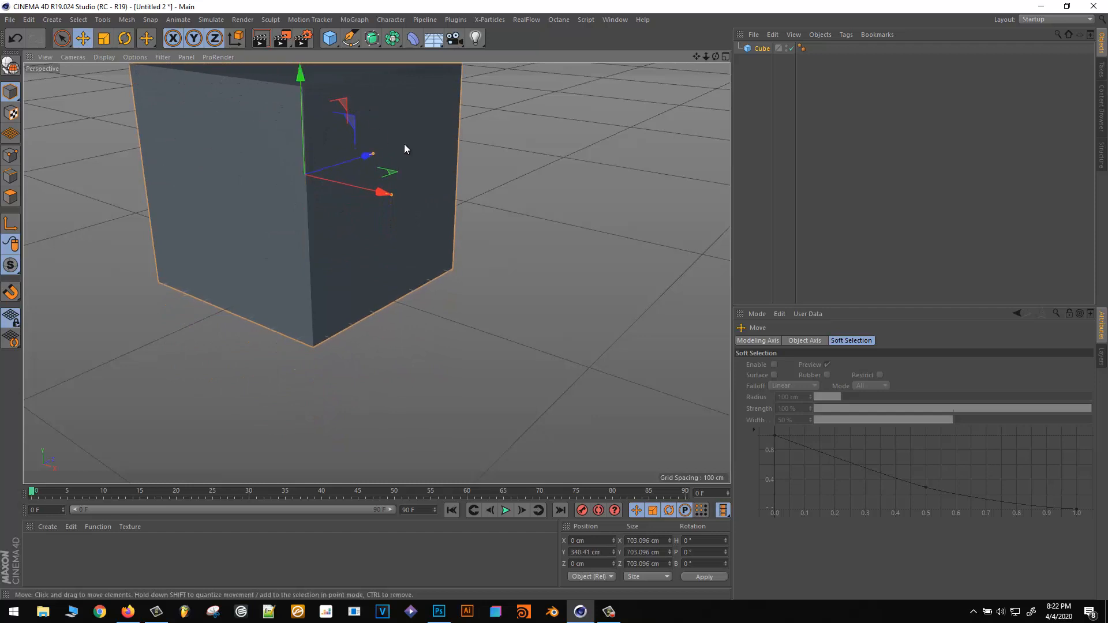
{"action": "scroll", "coordinate": [456, 168], "scroll_direction": "down", "scroll_amount": 3}
{"action": "left_click_drag", "start_coordinate": [509, 189], "coordinate": [345, 228], "text": "alt"}
{"action": "left_click_drag", "start_coordinate": [623, 278], "coordinate": [579, 258], "text": "alt"}
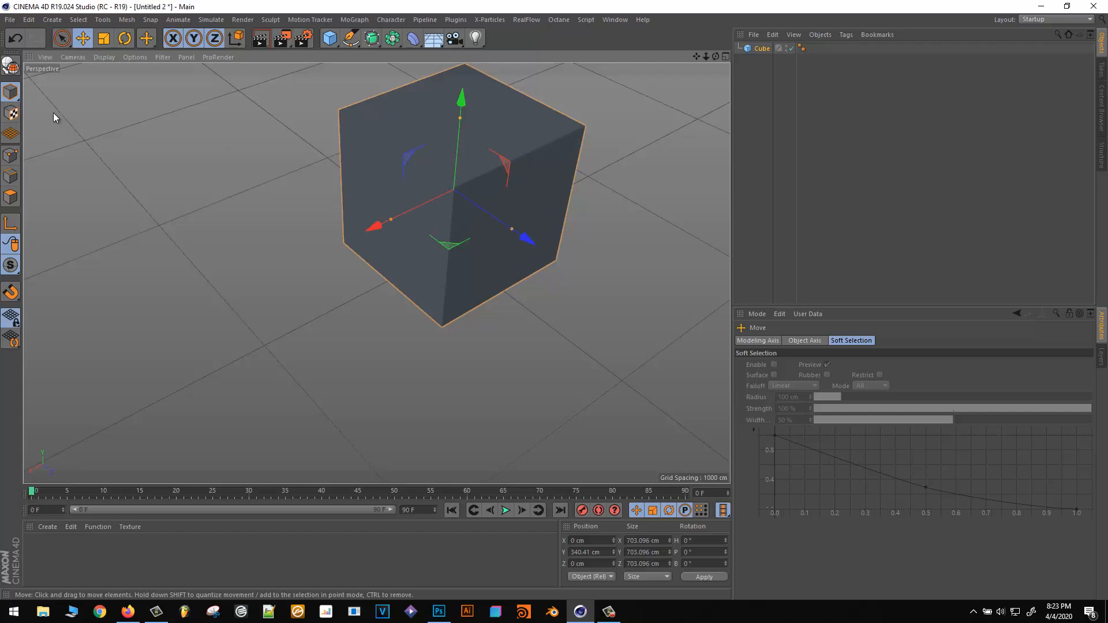
Step: Make the cube editable and delete its top polygon and the two side polygons facing the camera
{"action": "right_click", "coordinate": [753, 51]}
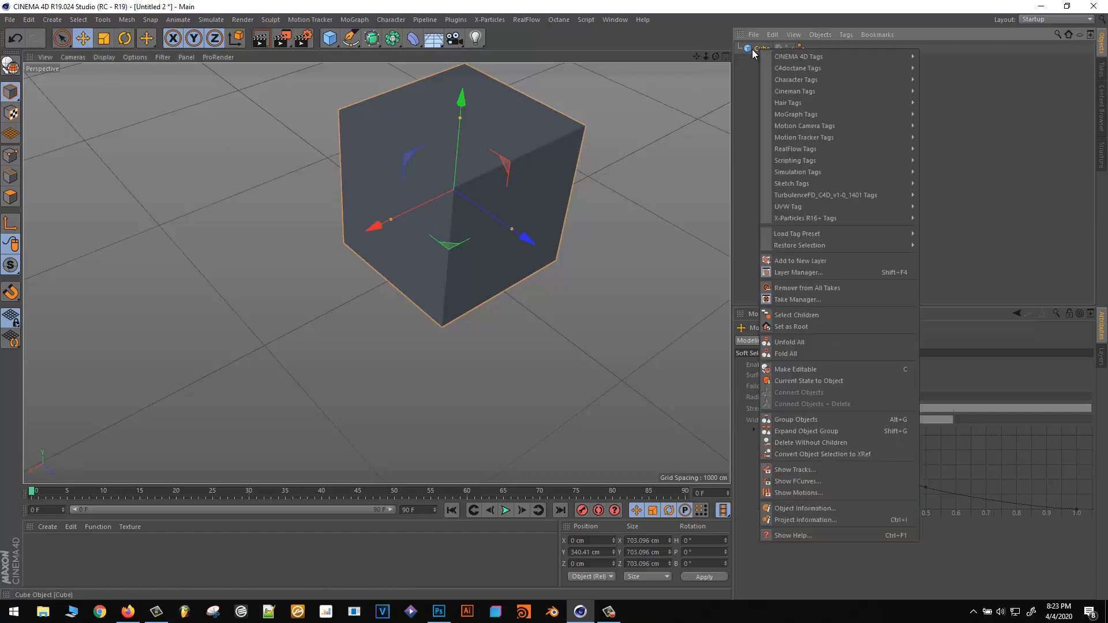
{"action": "mouse_move", "coordinate": [809, 217]}
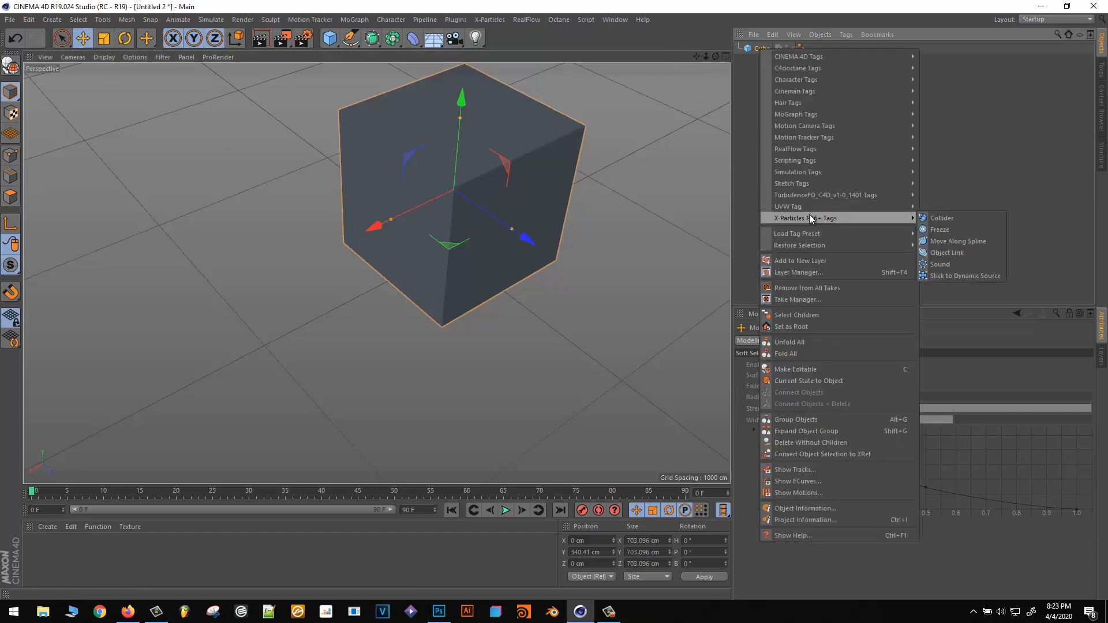
{"action": "left_click", "coordinate": [794, 369]}
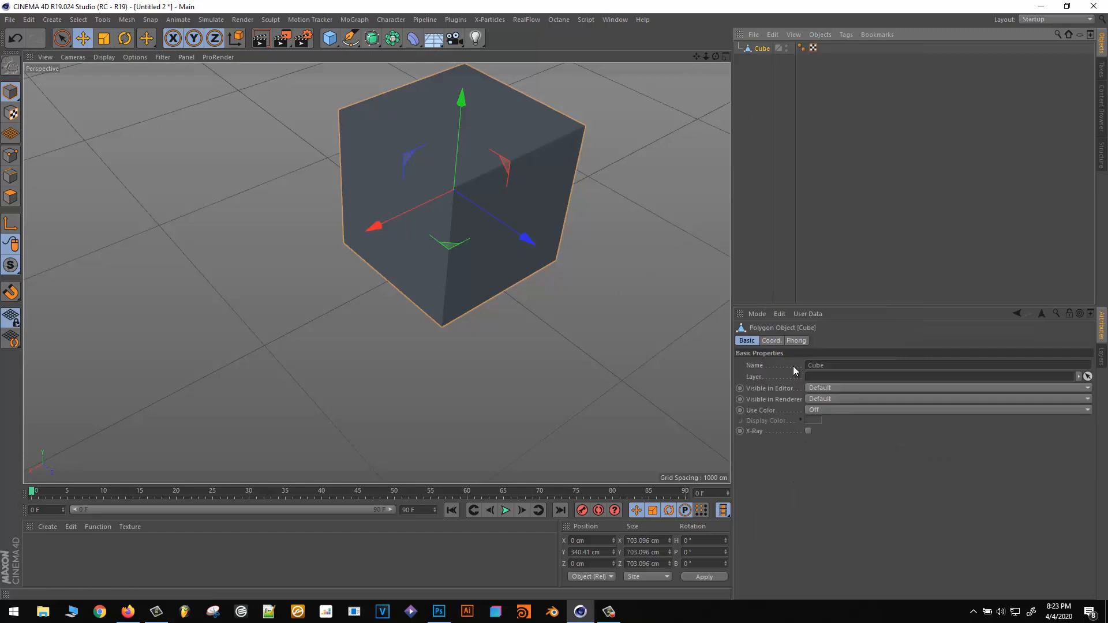
{"action": "left_click", "coordinate": [11, 198]}
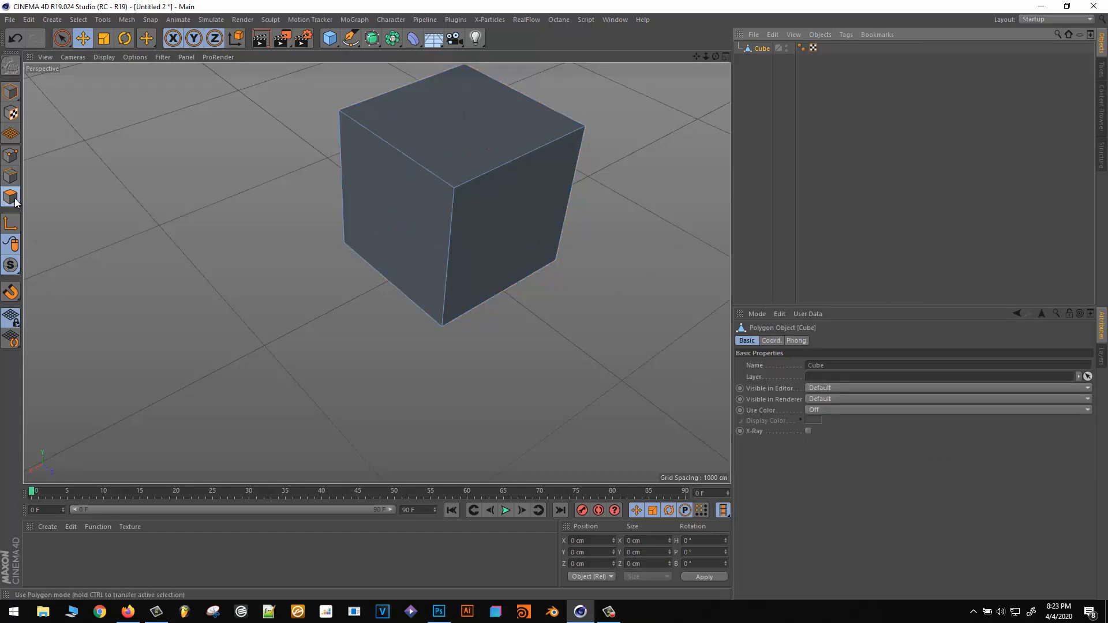
{"action": "left_click", "coordinate": [449, 158]}
{"action": "left_click", "coordinate": [507, 224], "text": "shift"}
{"action": "left_click", "coordinate": [407, 236], "text": "shift"}
{"action": "key", "text": "Delete"}
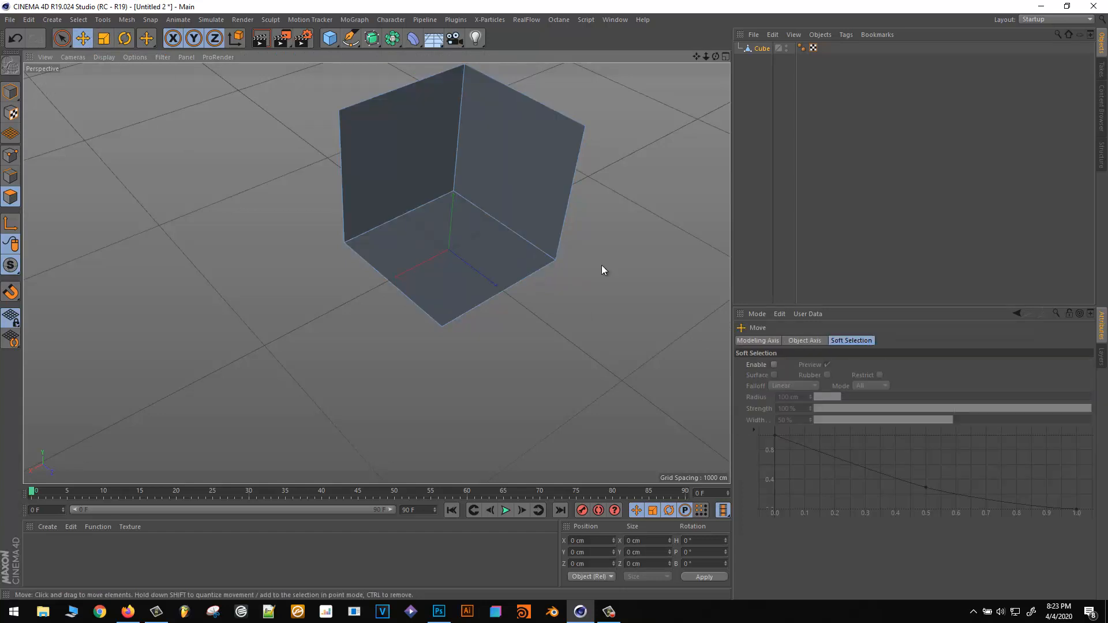
Step: Add a Figure primitive inside the open cube and rotate its heading to 90°
{"action": "left_click_drag", "start_coordinate": [602, 265], "coordinate": [647, 309], "text": "alt"}
{"action": "left_click", "coordinate": [331, 39]}
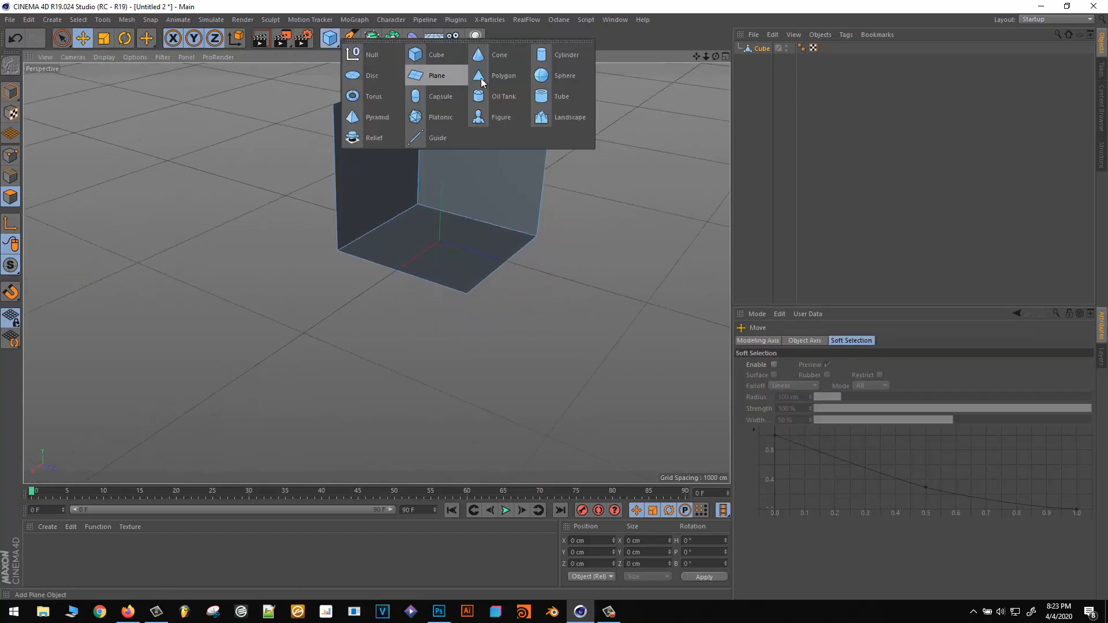
{"action": "left_click", "coordinate": [514, 119]}
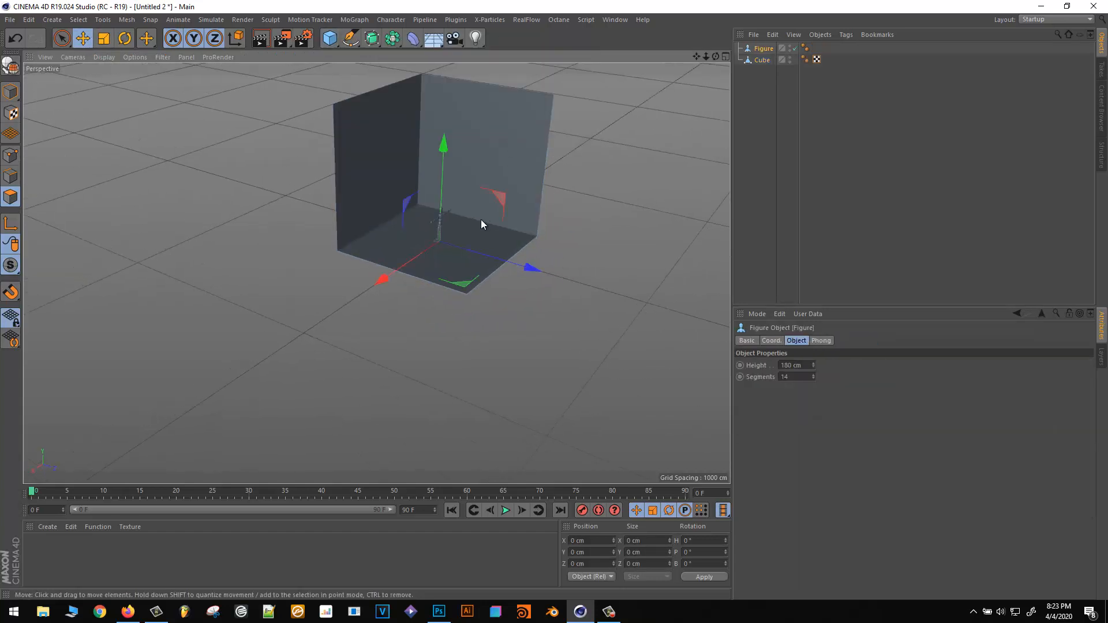
{"action": "left_click", "coordinate": [125, 38]}
{"action": "left_click_drag", "start_coordinate": [460, 270], "coordinate": [567, 238]}
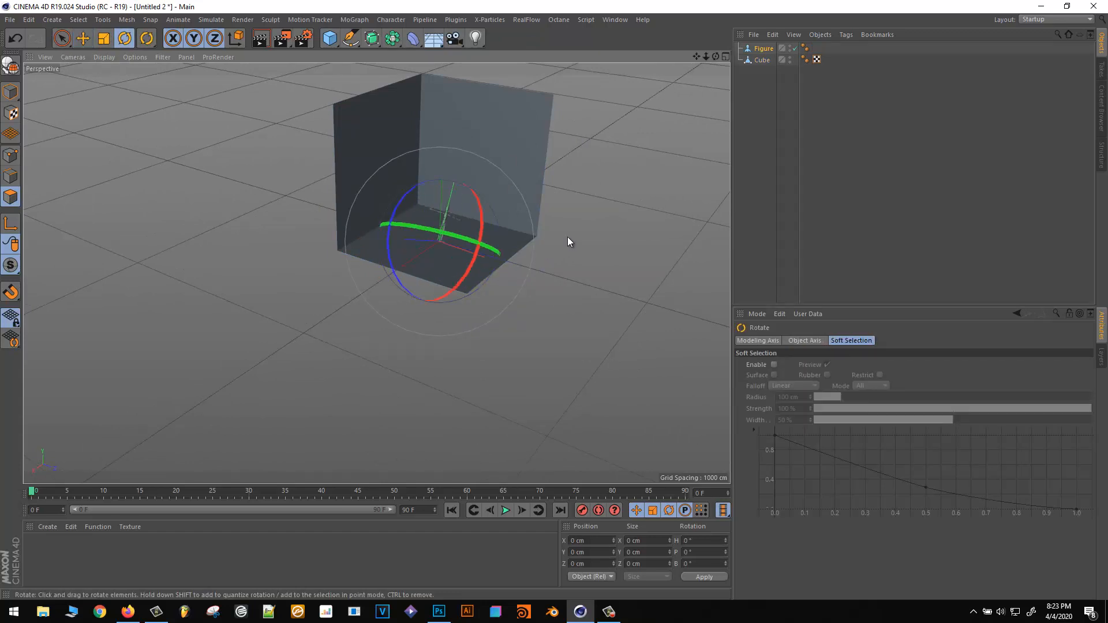
{"action": "key", "text": "ctrl+z"}
{"action": "left_click_drag", "start_coordinate": [444, 269], "coordinate": [553, 252]}
Step: Move the figure towards the wall behind it, to about -286 cm on X, and deselect it in Model mode
{"action": "left_click", "coordinate": [83, 38]}
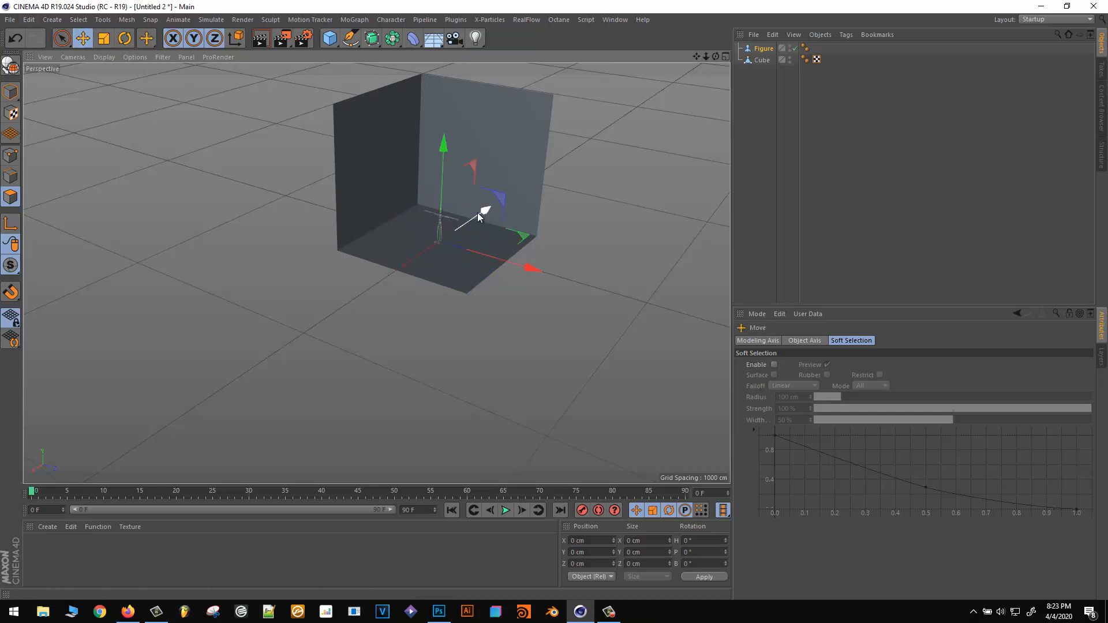
{"action": "left_click_drag", "start_coordinate": [477, 213], "coordinate": [505, 197]}
{"action": "left_click_drag", "start_coordinate": [537, 231], "coordinate": [508, 250], "text": "alt"}
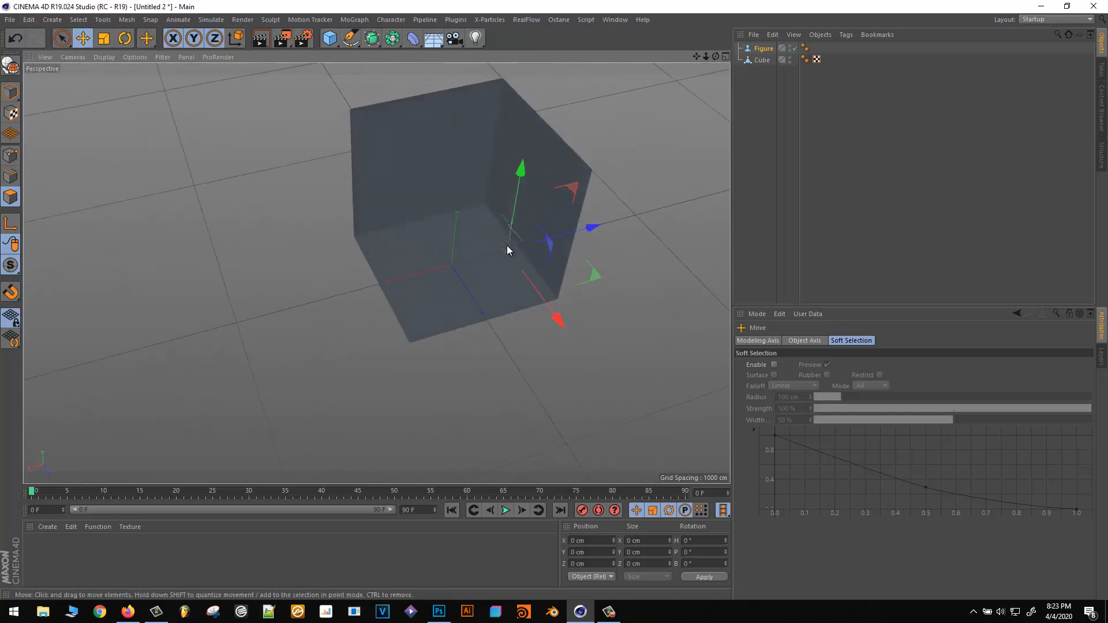
{"action": "left_click_drag", "start_coordinate": [438, 313], "coordinate": [534, 353], "text": "alt"}
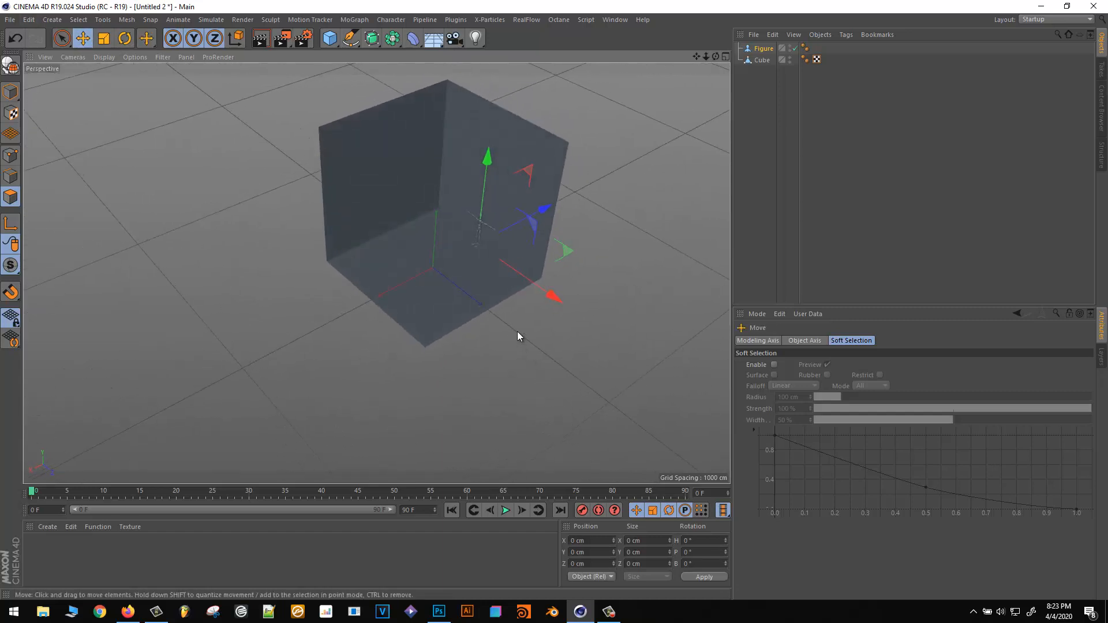
{"action": "left_click", "coordinate": [10, 97]}
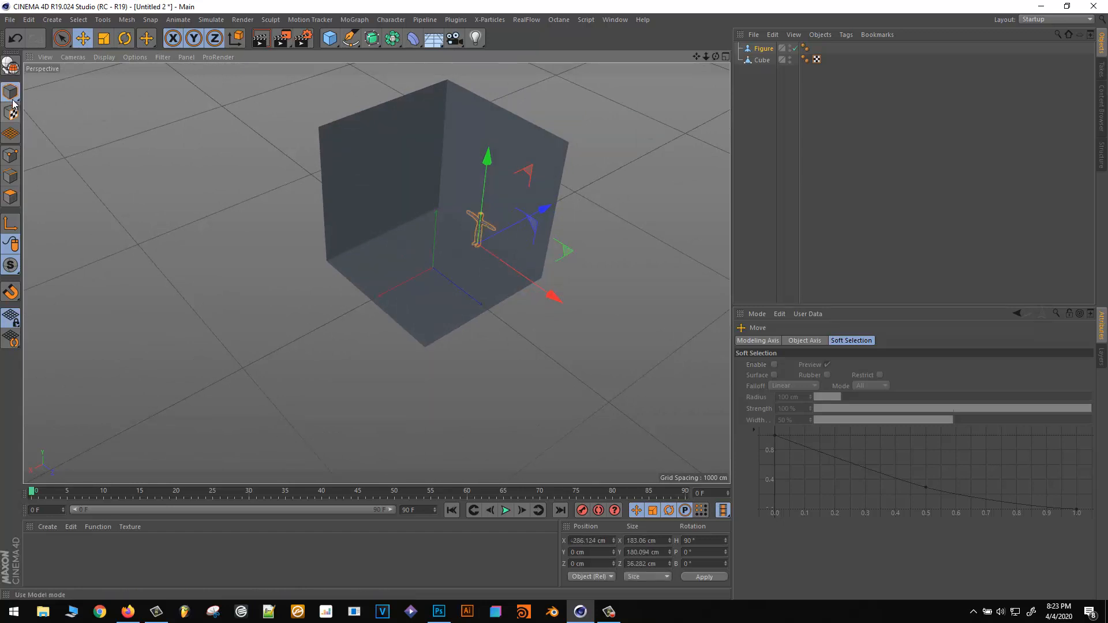
{"action": "left_click", "coordinate": [397, 244]}
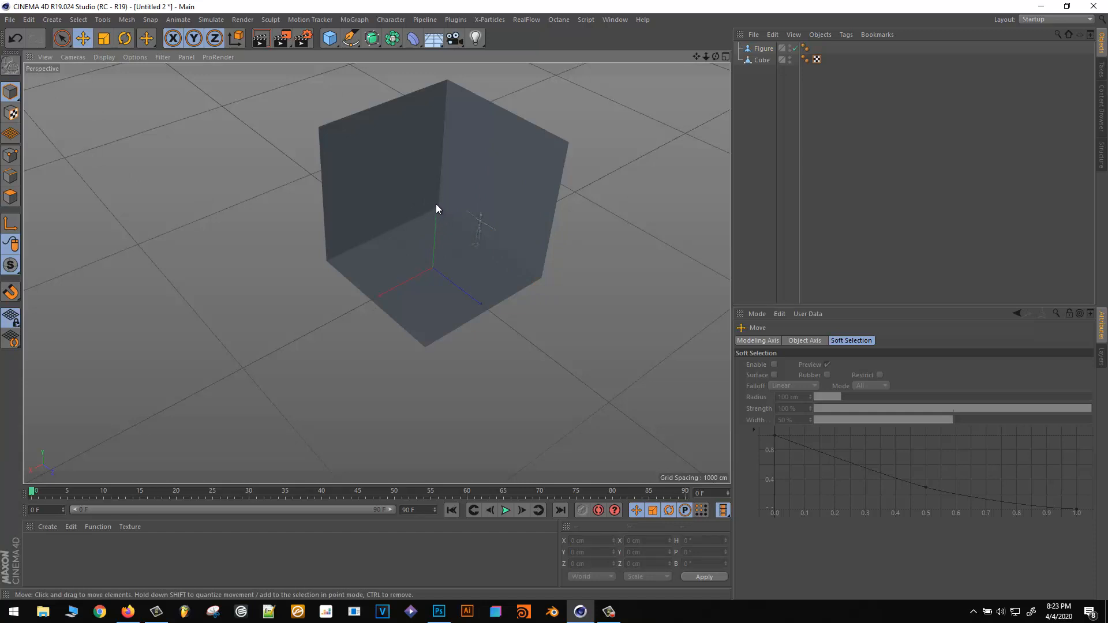
{"action": "scroll", "coordinate": [439, 219], "scroll_direction": "up", "scroll_amount": 10}
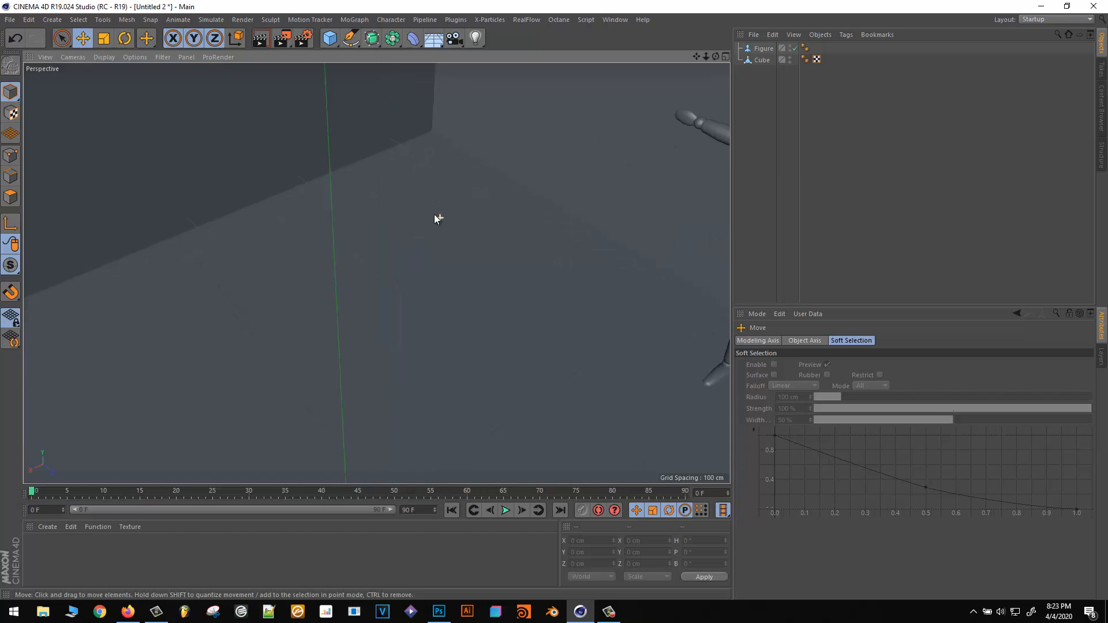
{"action": "scroll", "coordinate": [437, 218], "scroll_direction": "down", "scroll_amount": 8}
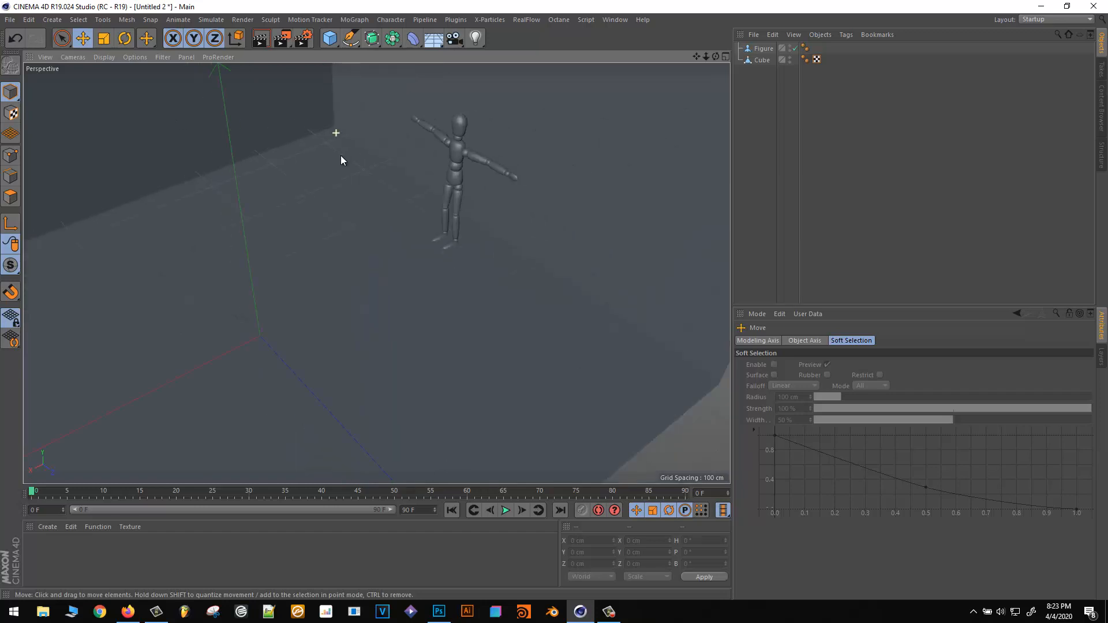
{"action": "scroll", "coordinate": [340, 155], "scroll_direction": "up", "scroll_amount": 4}
{"action": "left_click", "coordinate": [329, 38]}
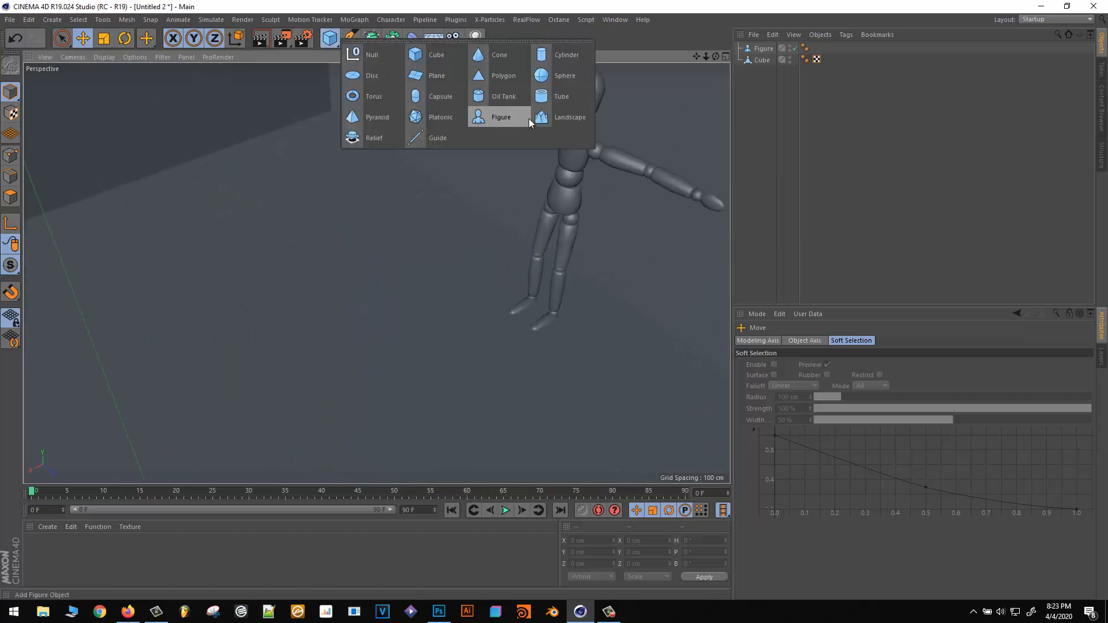
{"action": "left_click", "coordinate": [552, 117]}
{"action": "scroll", "coordinate": [405, 203], "scroll_direction": "down", "scroll_amount": 3}
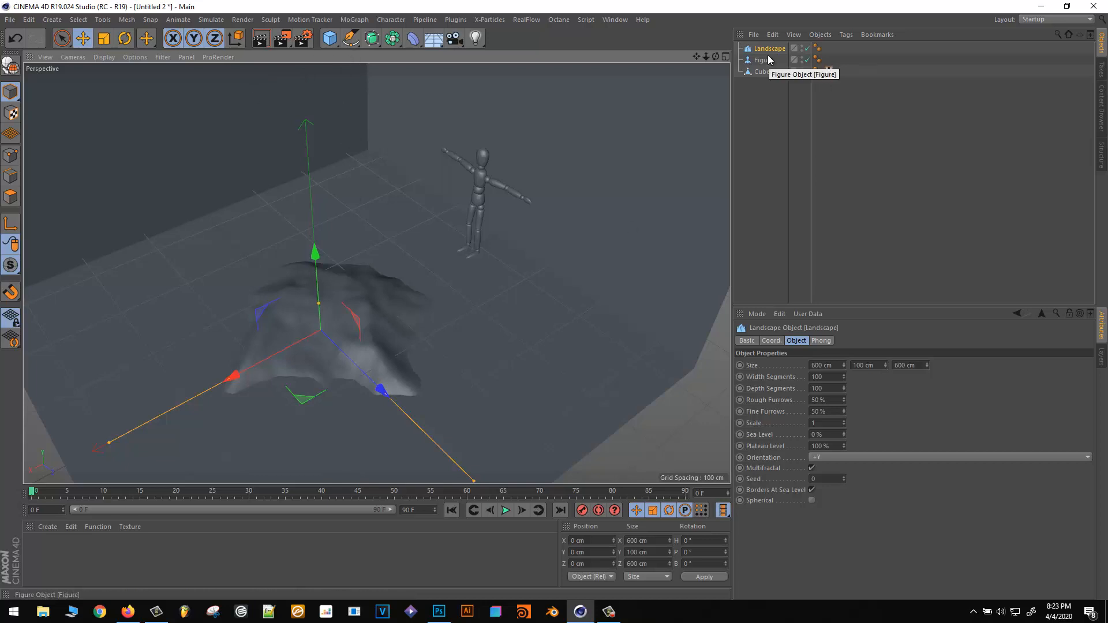
{"action": "key", "text": "Delete"}
{"action": "scroll", "coordinate": [339, 204], "scroll_direction": "up", "scroll_amount": 3}
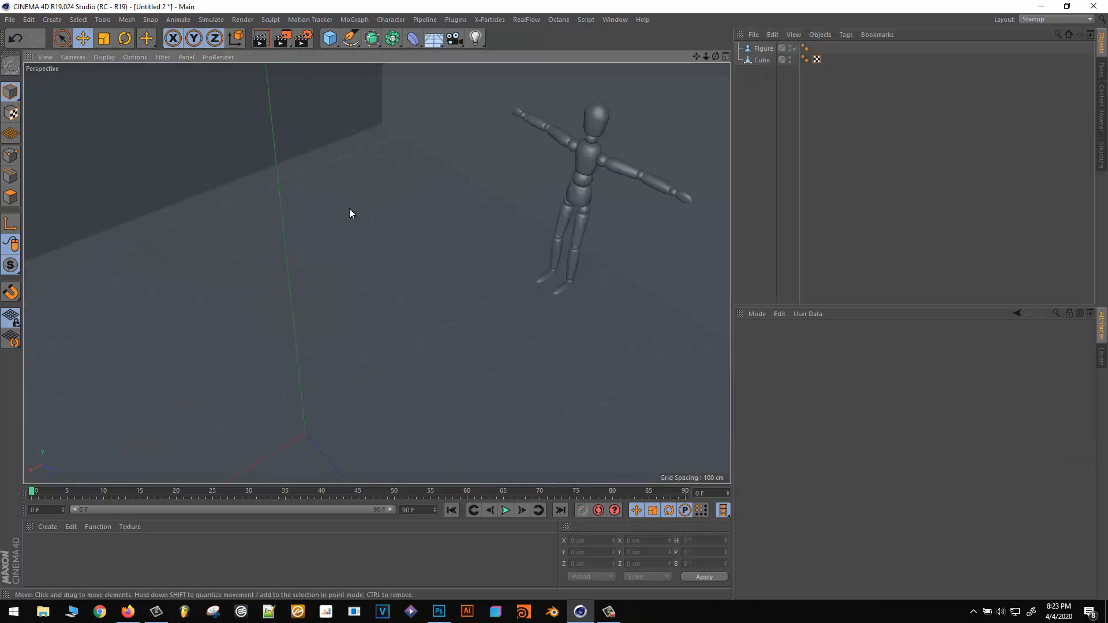
{"action": "left_click", "coordinate": [519, 161]}
{"action": "left_click", "coordinate": [573, 165]}
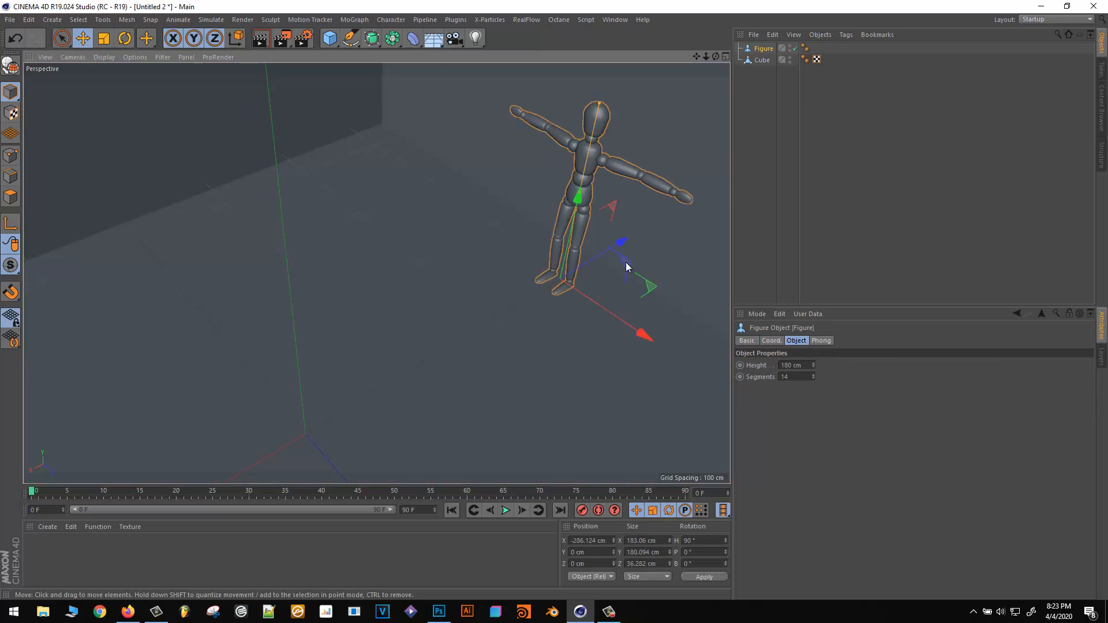
{"action": "left_click_drag", "start_coordinate": [597, 262], "coordinate": [647, 326]}
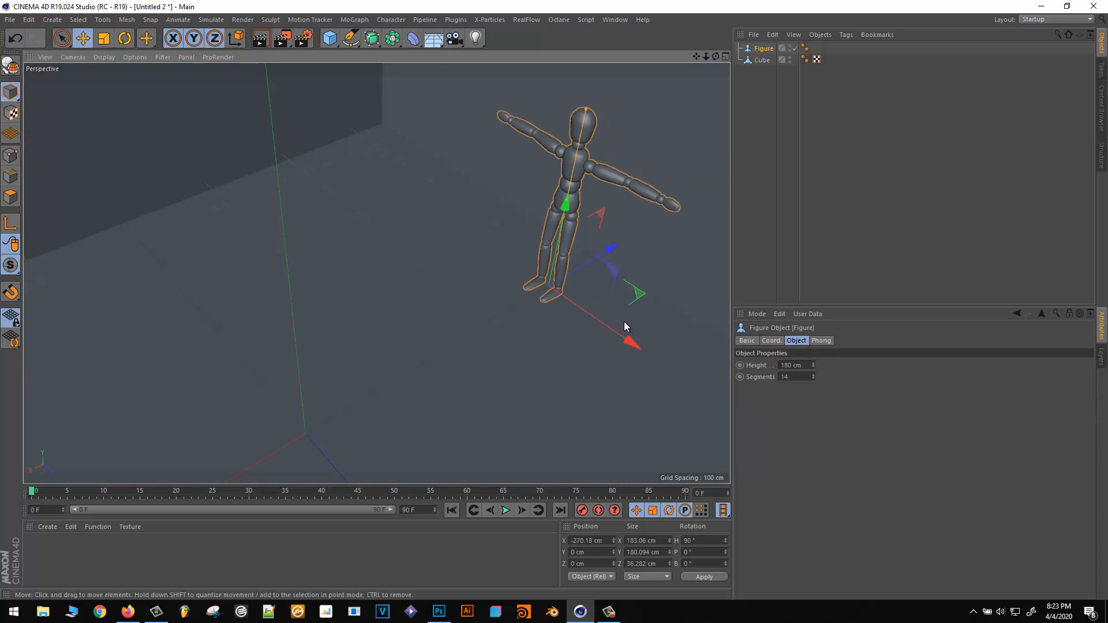
{"action": "key", "text": "ctrl+z"}
Step: Start a new empty project and add a Landscape primitive with its default size
{"action": "left_click", "coordinate": [759, 62]}
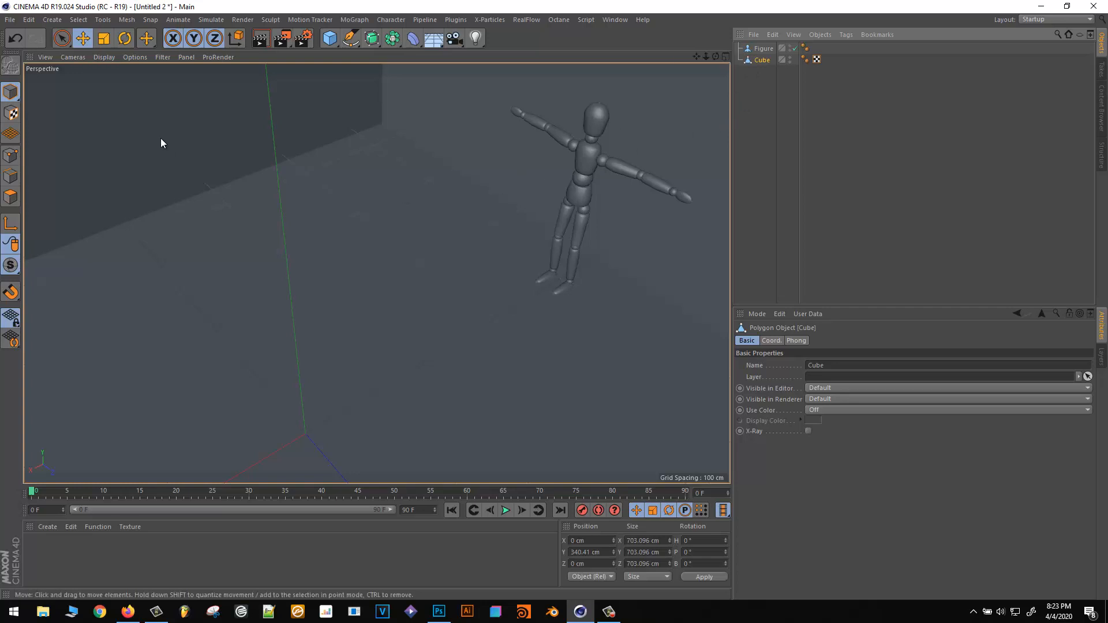
{"action": "key", "text": "o"}
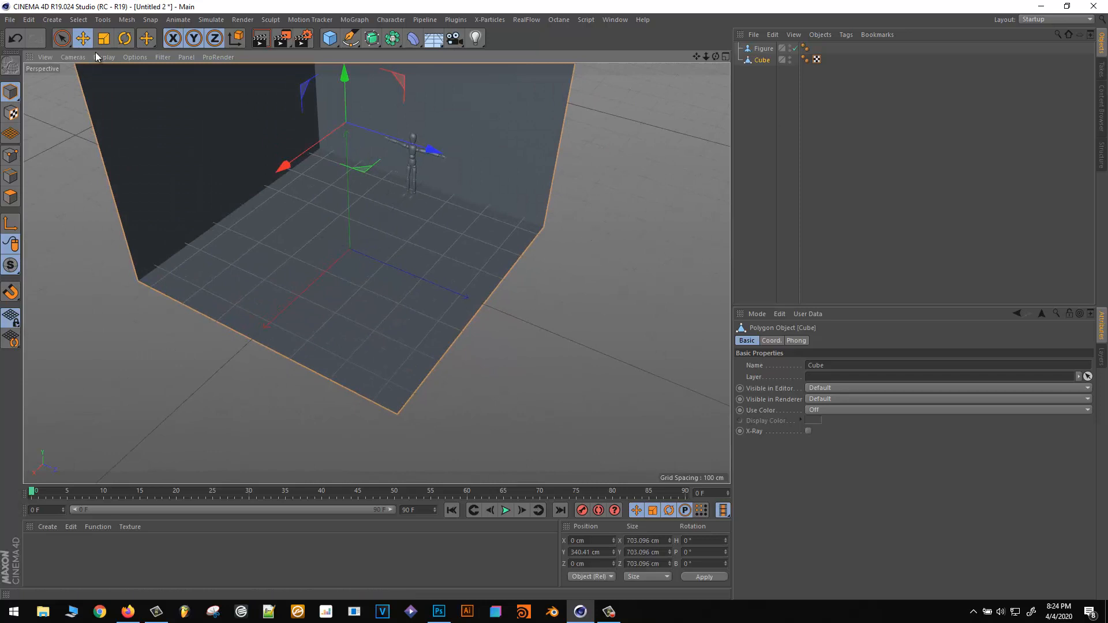
{"action": "left_click", "coordinate": [9, 19]}
{"action": "left_click", "coordinate": [25, 36]}
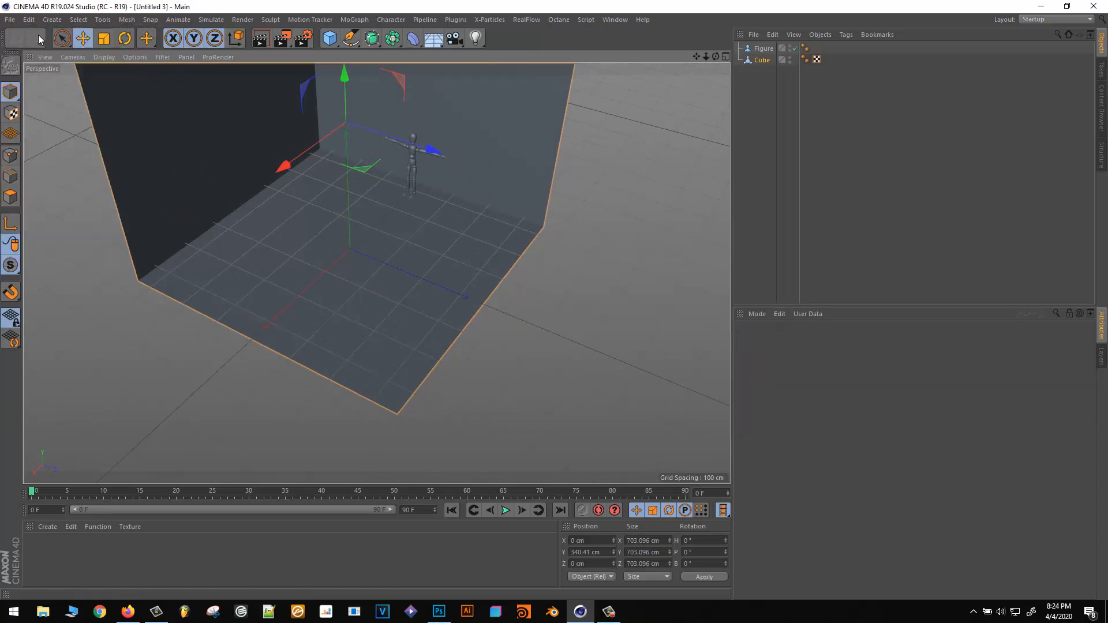
{"action": "left_click", "coordinate": [333, 40]}
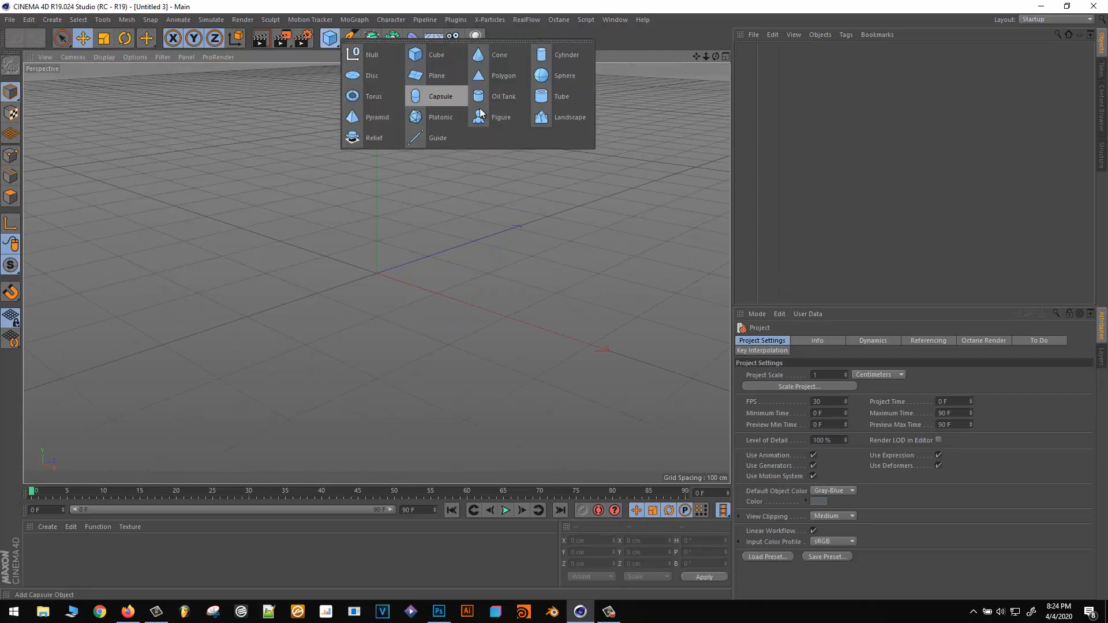
{"action": "left_click", "coordinate": [555, 119]}
Step: Add a Platonic primitive and raise it above the landscape to about 167 cm on Y
{"action": "left_click", "coordinate": [335, 46]}
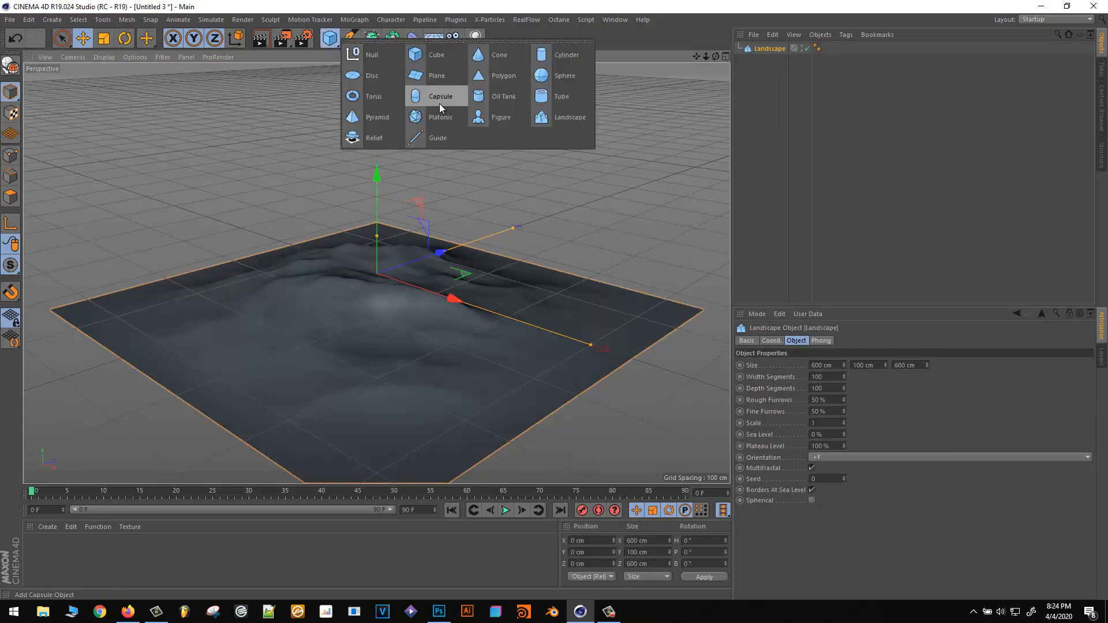
{"action": "left_click", "coordinate": [454, 120]}
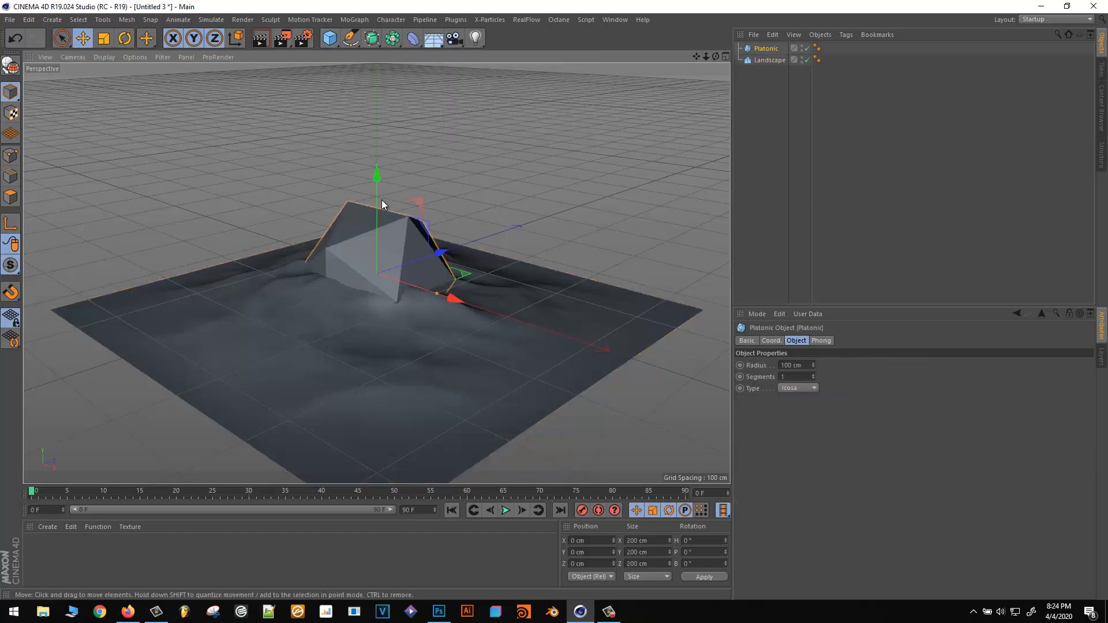
{"action": "left_click_drag", "start_coordinate": [382, 199], "coordinate": [545, 145]}
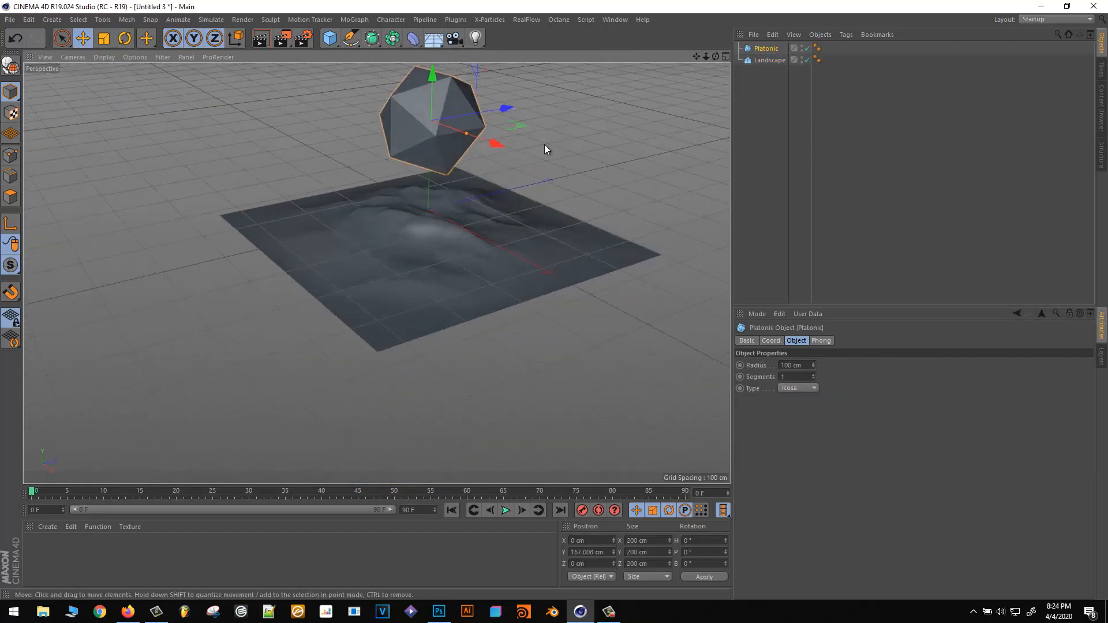
Step: Select the Platonic and Landscape objects together and scale both down to about 59%
{"action": "left_click", "coordinate": [755, 60], "text": "ctrl"}
{"action": "left_click", "coordinate": [104, 39]}
{"action": "left_click_drag", "start_coordinate": [276, 157], "coordinate": [113, 197]}
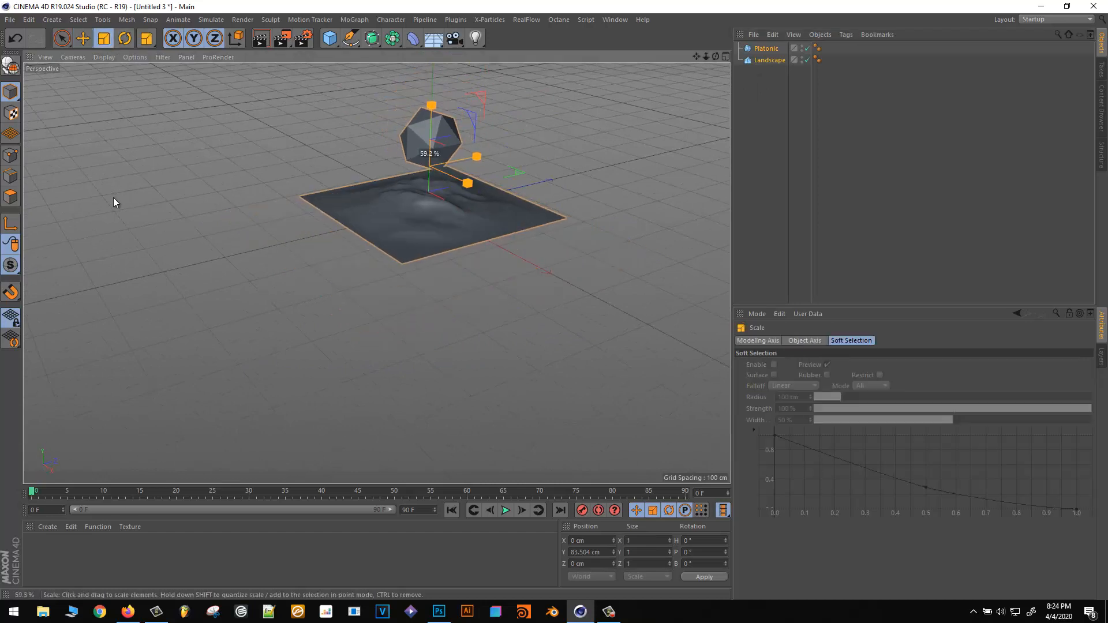
{"action": "right_click_drag", "start_coordinate": [371, 168], "coordinate": [520, 187], "text": "alt"}
{"action": "left_click_drag", "start_coordinate": [470, 196], "coordinate": [573, 216], "text": "alt"}
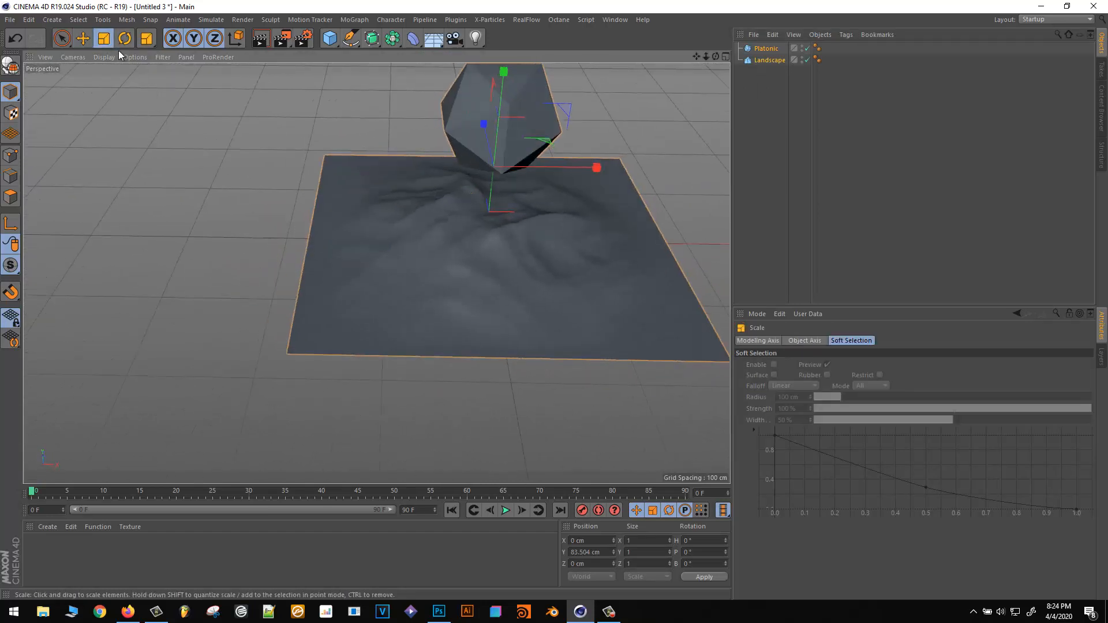
Step: Select only the Platonic object, ready for moving, and record a keyframe for it at frame 0
{"action": "left_click", "coordinate": [84, 39]}
{"action": "left_click", "coordinate": [266, 140]}
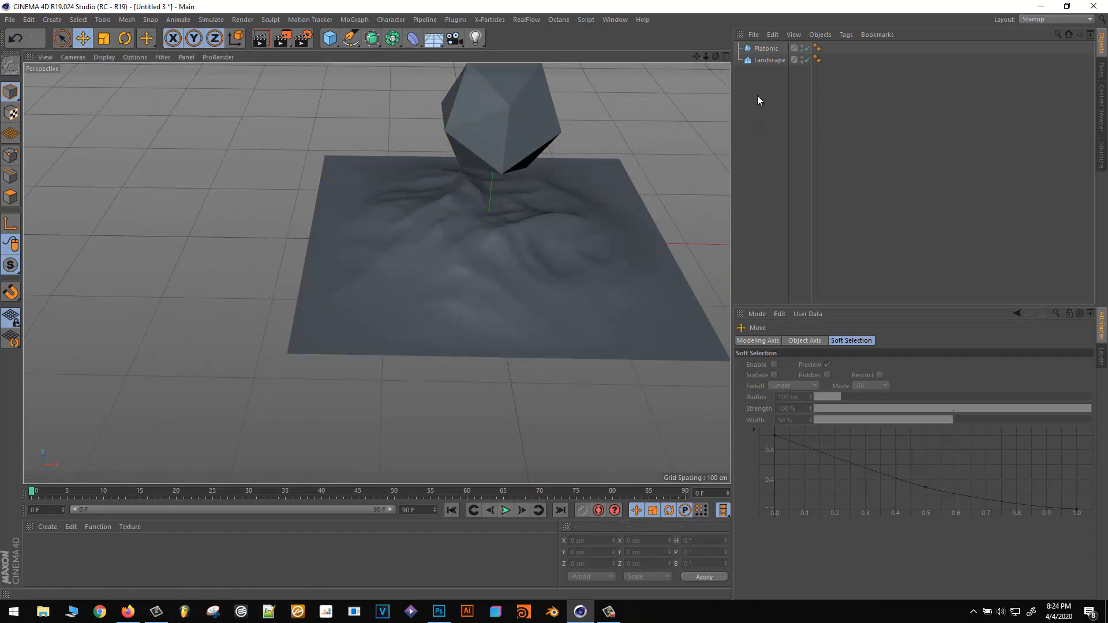
{"action": "left_click", "coordinate": [765, 49]}
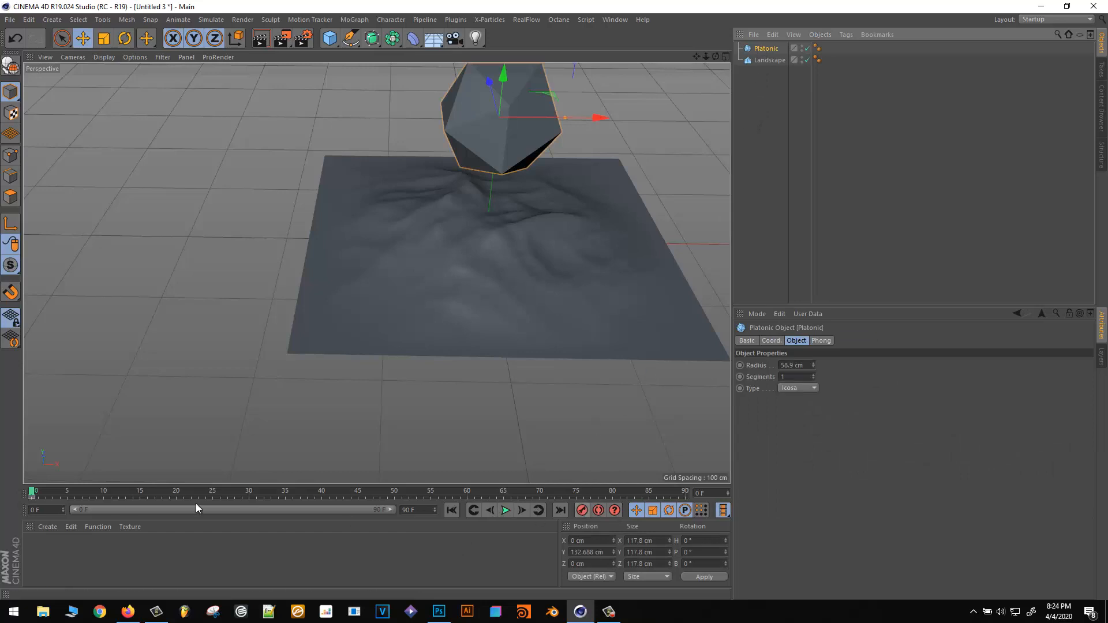
Step: At frame 90, set the Platonic's H, P and B rotation to 360° and record a keyframe
{"action": "left_click_drag", "start_coordinate": [33, 491], "coordinate": [786, 452]}
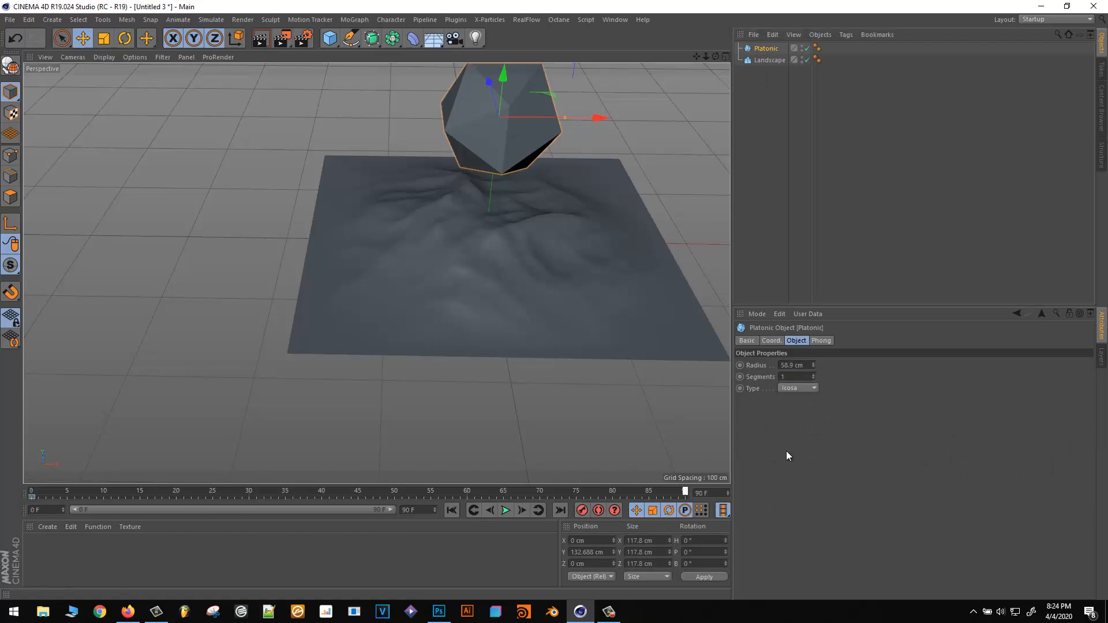
{"action": "left_click", "coordinate": [770, 340]}
{"action": "left_click", "coordinate": [921, 365]}
{"action": "type", "text": "360"}
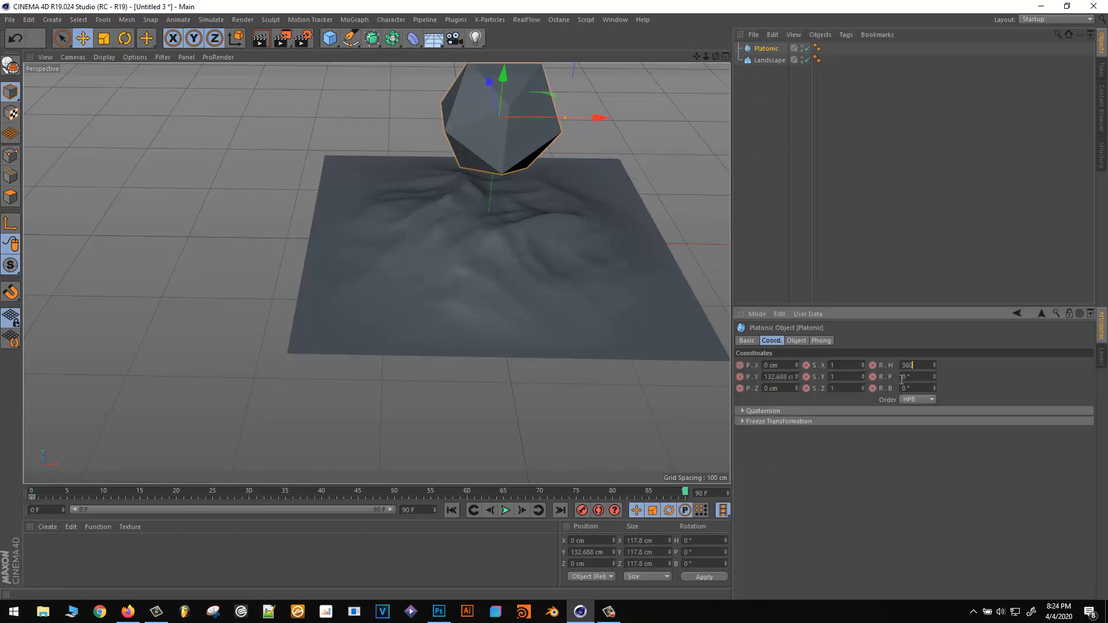
{"action": "type", "text": "360"}
{"action": "key", "text": "Return"}
{"action": "left_click", "coordinate": [593, 508]}
Step: Play the Platonic's rotation animation from the first frame, stop it and return to the start
{"action": "left_click", "coordinate": [451, 510]}
{"action": "left_click", "coordinate": [505, 512]}
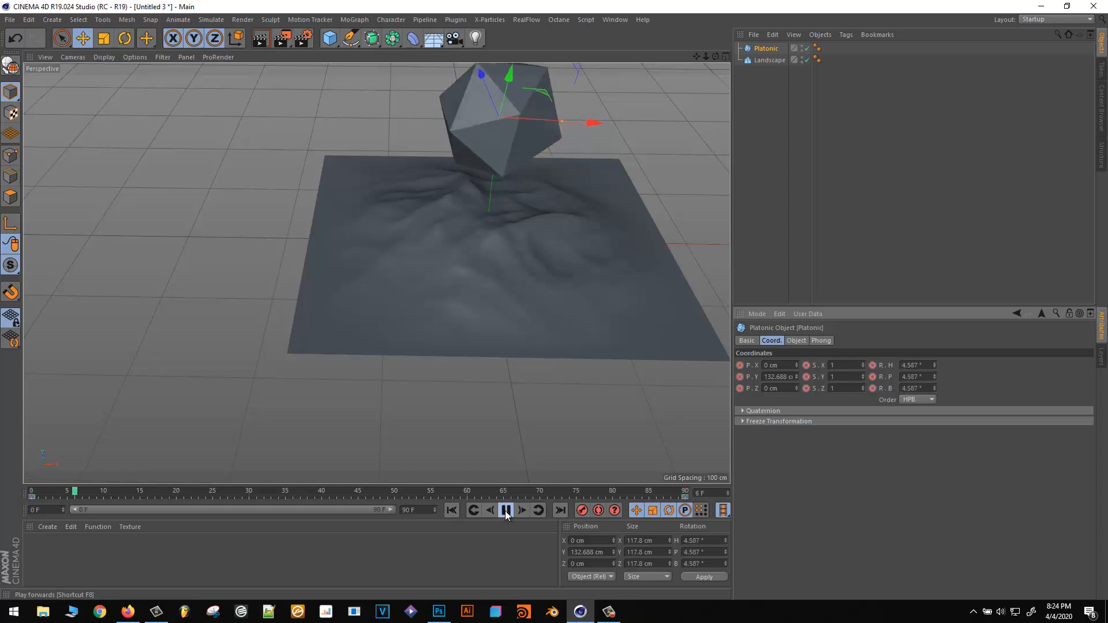
{"action": "left_click", "coordinate": [505, 510]}
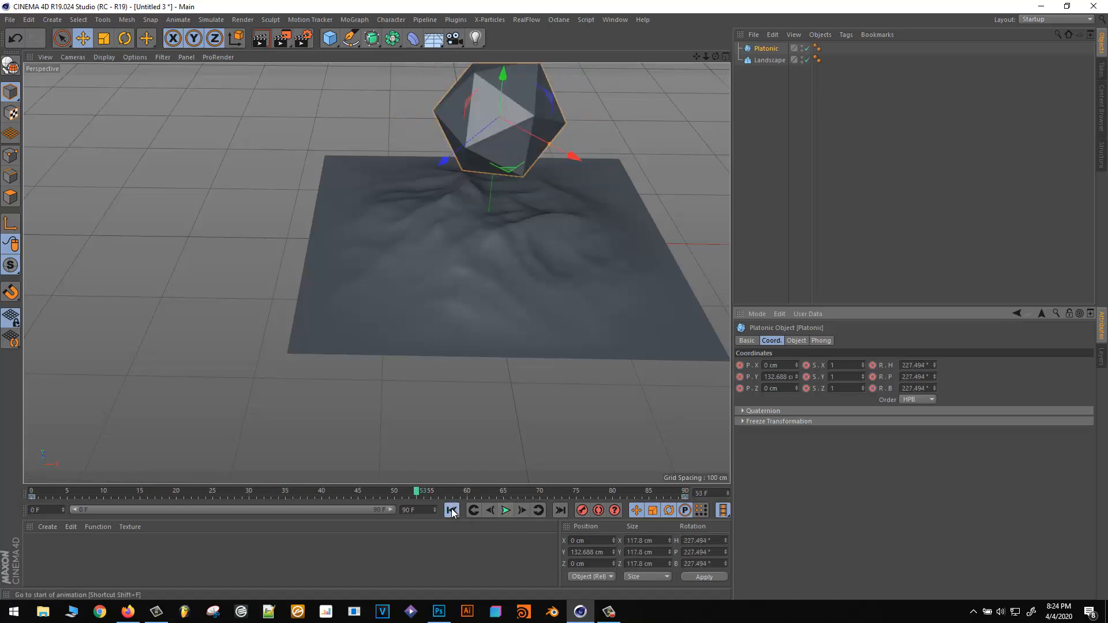
{"action": "left_click", "coordinate": [451, 510]}
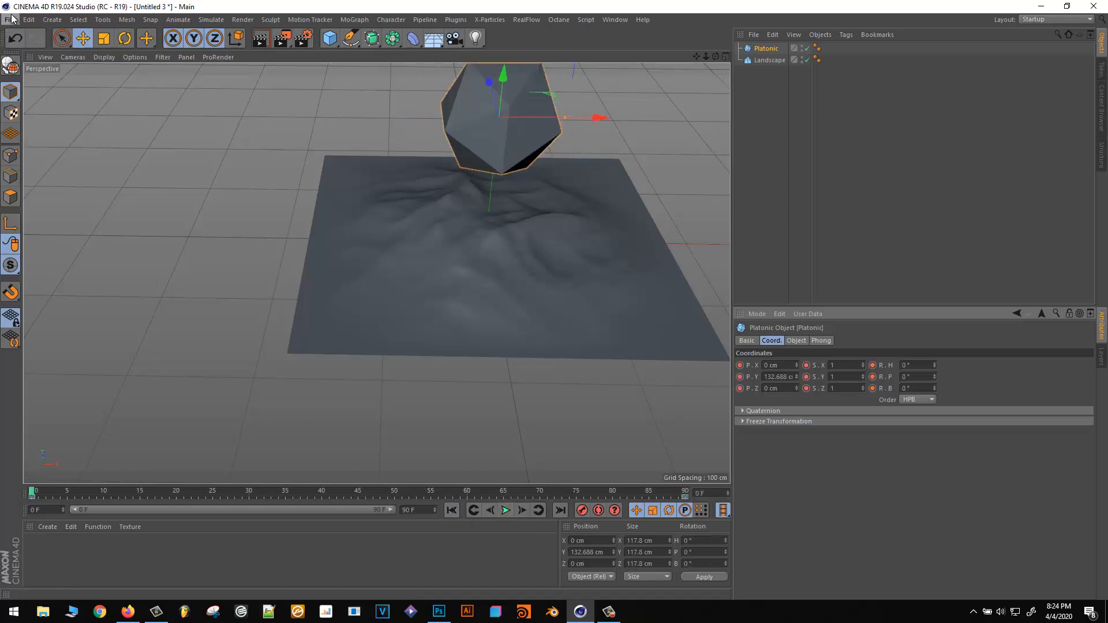
Step: Save the project under the name plat in the xref try folder
{"action": "left_click", "coordinate": [9, 19]}
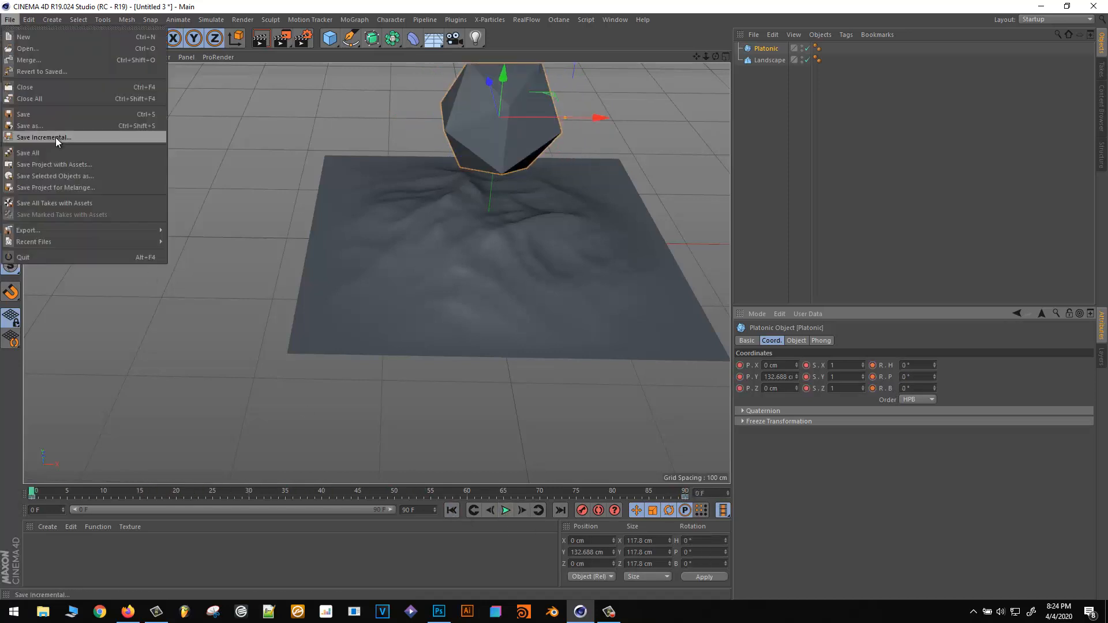
{"action": "left_click", "coordinate": [25, 126]}
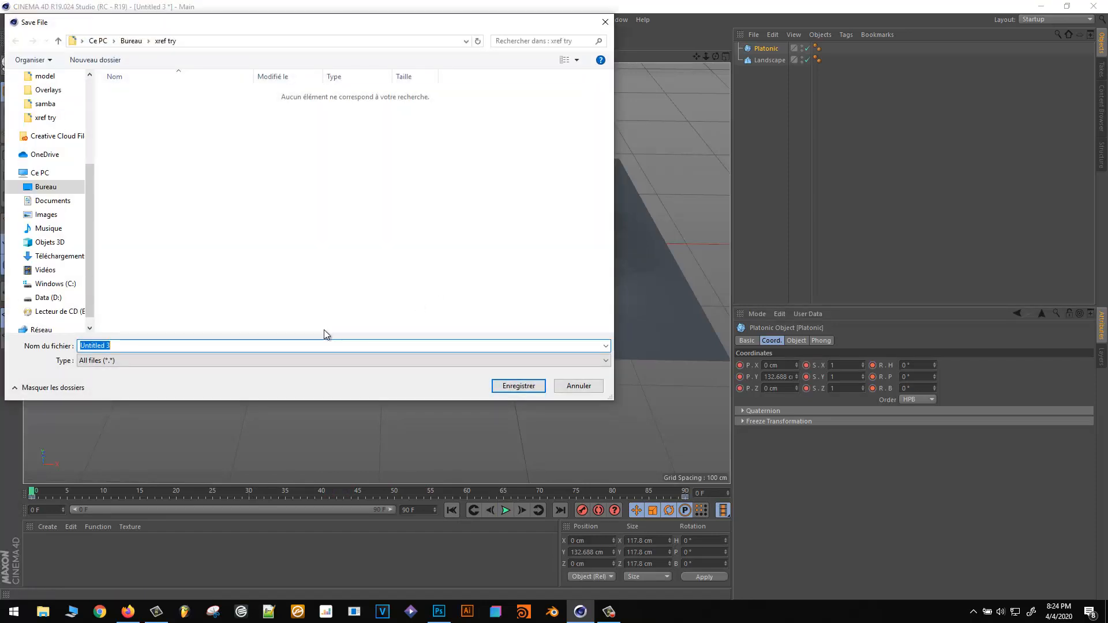
{"action": "type", "text": "plat"}
{"action": "key", "text": "Return"}
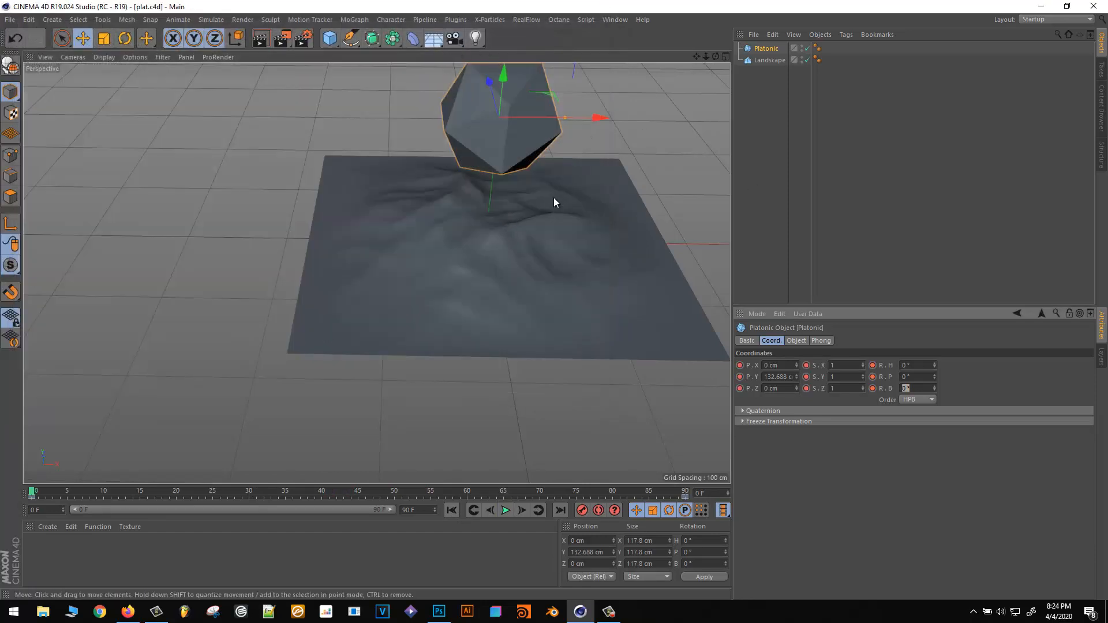
Step: Switch to the open Untitled 2 project with the figure in the room and deselect the Cube
{"action": "middle_click_drag", "start_coordinate": [553, 198], "coordinate": [427, 269], "text": "alt"}
{"action": "right_click_drag", "start_coordinate": [427, 269], "coordinate": [348, 347], "text": "alt"}
{"action": "left_click_drag", "start_coordinate": [347, 350], "coordinate": [202, 317], "text": "alt"}
{"action": "middle_click_drag", "start_coordinate": [500, 390], "coordinate": [494, 359], "text": "alt"}
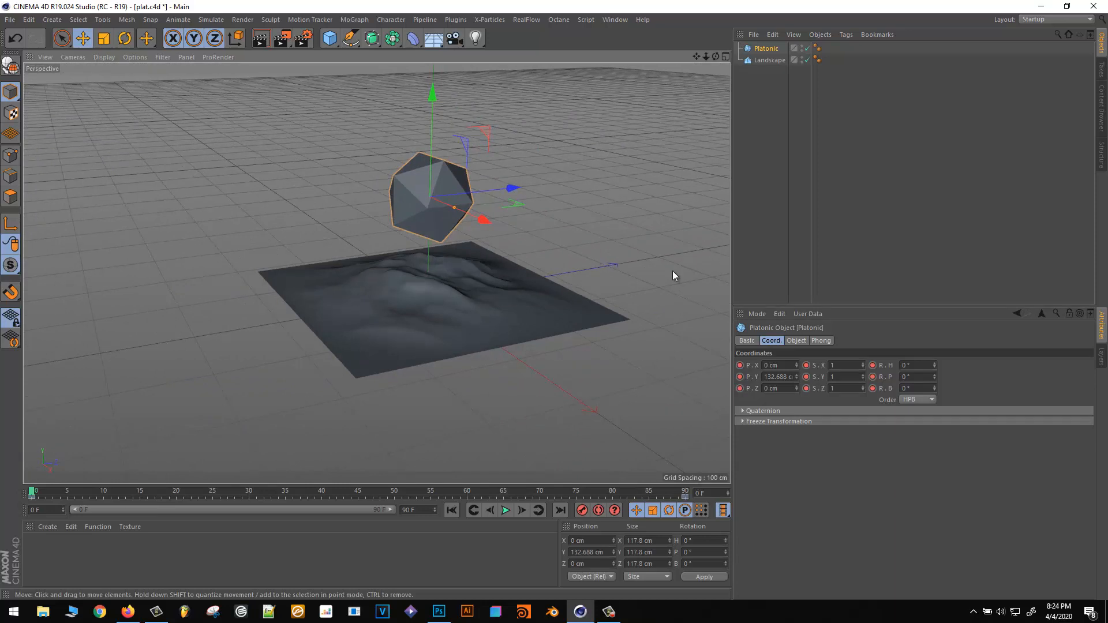
{"action": "left_click", "coordinate": [615, 20]}
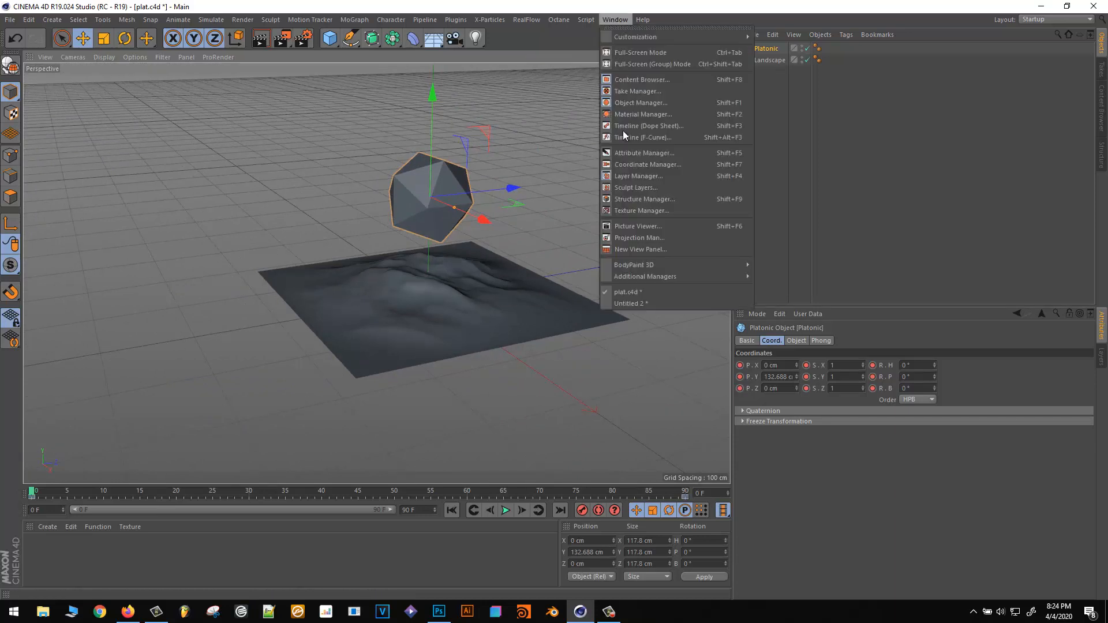
{"action": "left_click", "coordinate": [631, 303]}
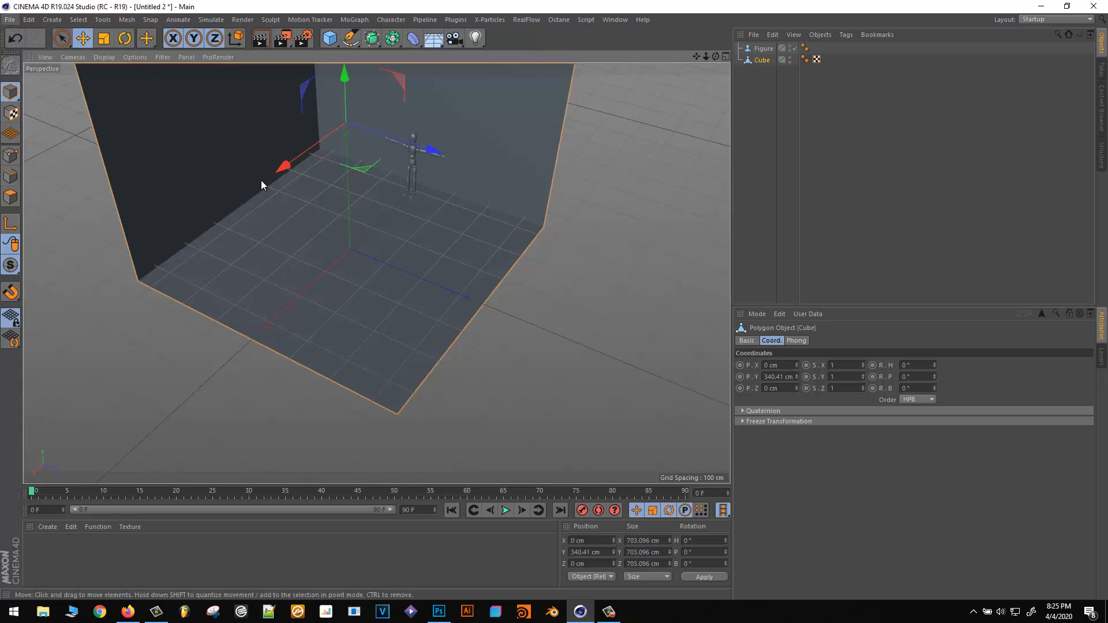
{"action": "left_click", "coordinate": [606, 277]}
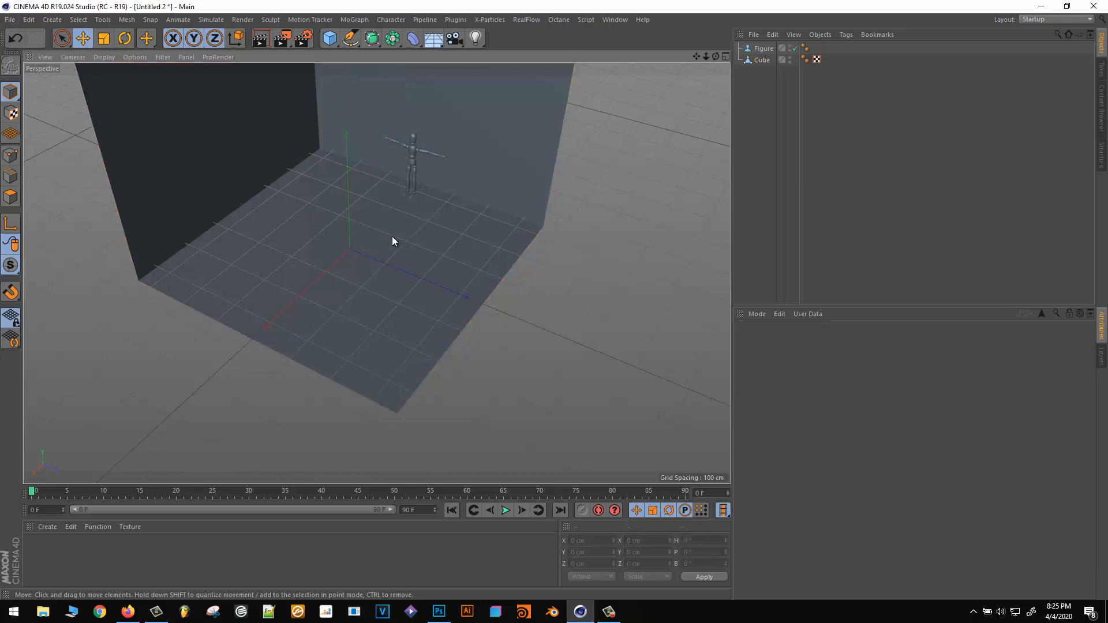
Step: Add an XRef to the scene that references the saved plat project file
{"action": "scroll", "coordinate": [310, 172], "scroll_direction": "up", "scroll_amount": 5}
{"action": "scroll", "coordinate": [300, 168], "scroll_direction": "down", "scroll_amount": 6}
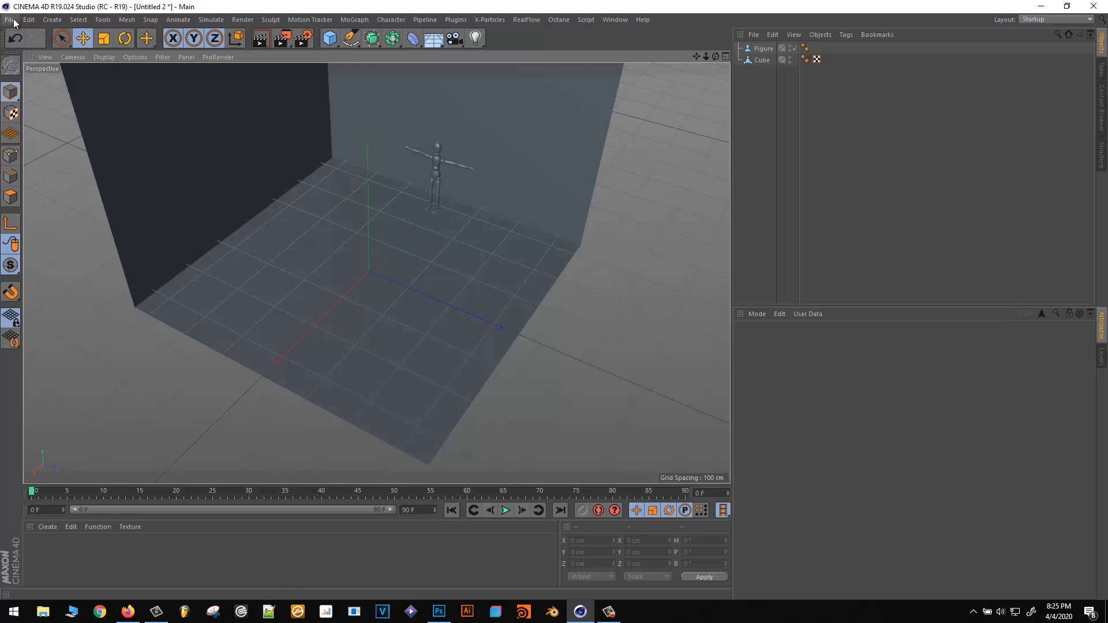
{"action": "left_click", "coordinate": [51, 19]}
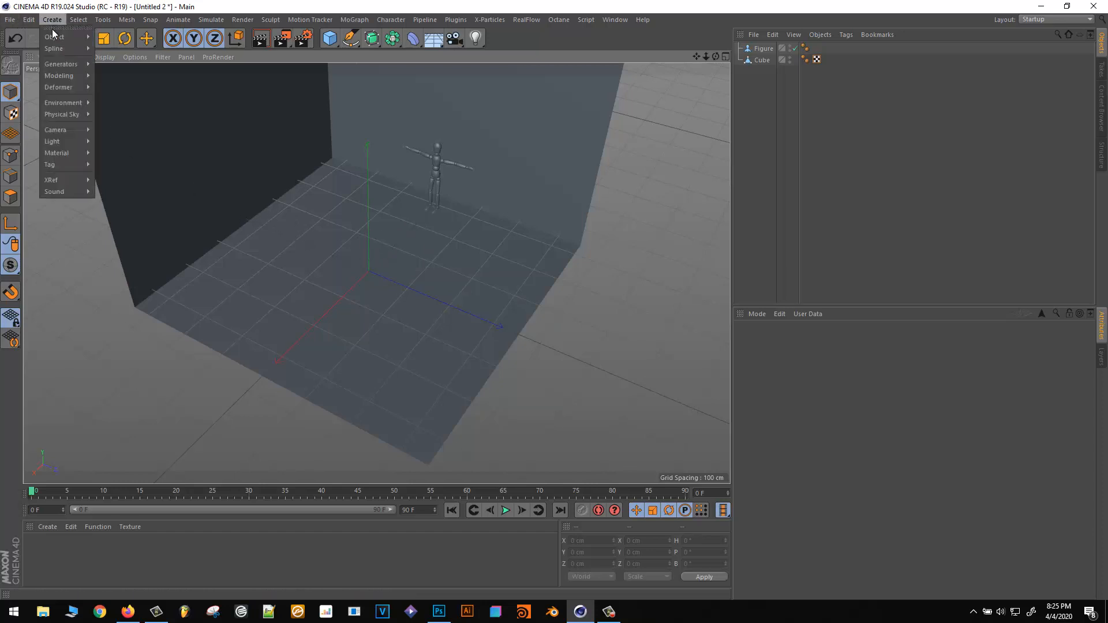
{"action": "left_click", "coordinate": [108, 183]}
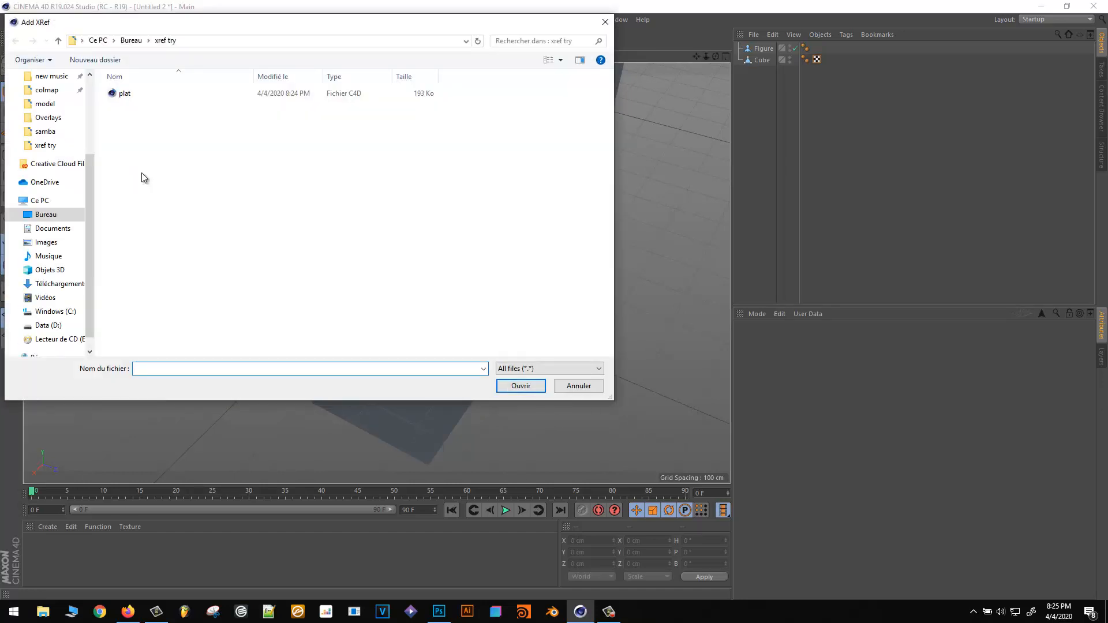
{"action": "left_click", "coordinate": [124, 97]}
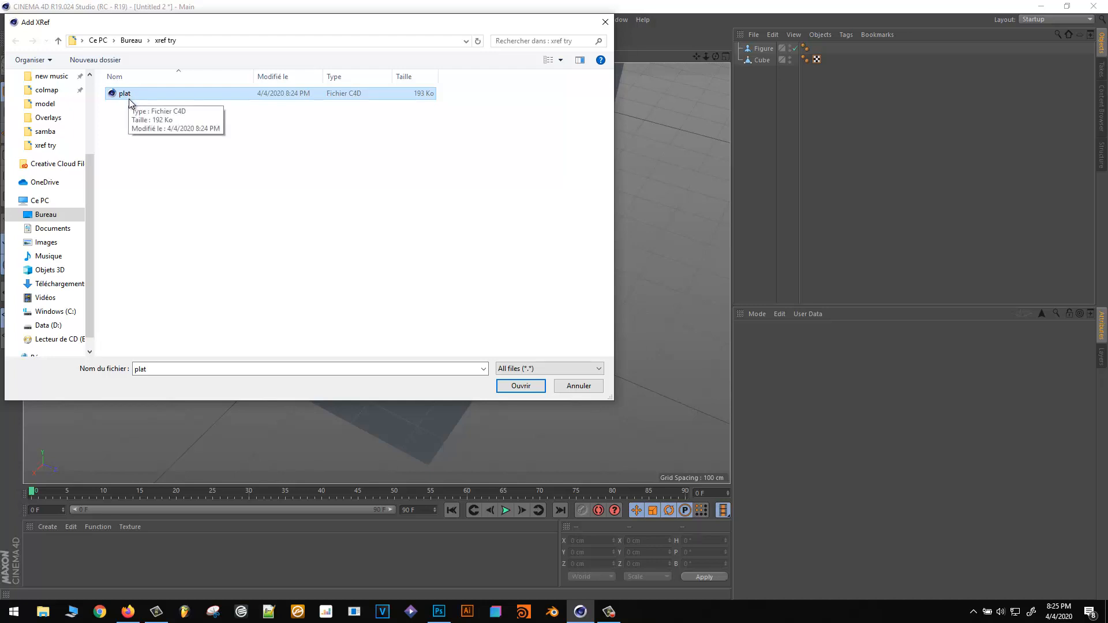
{"action": "double_click", "coordinate": [127, 95]}
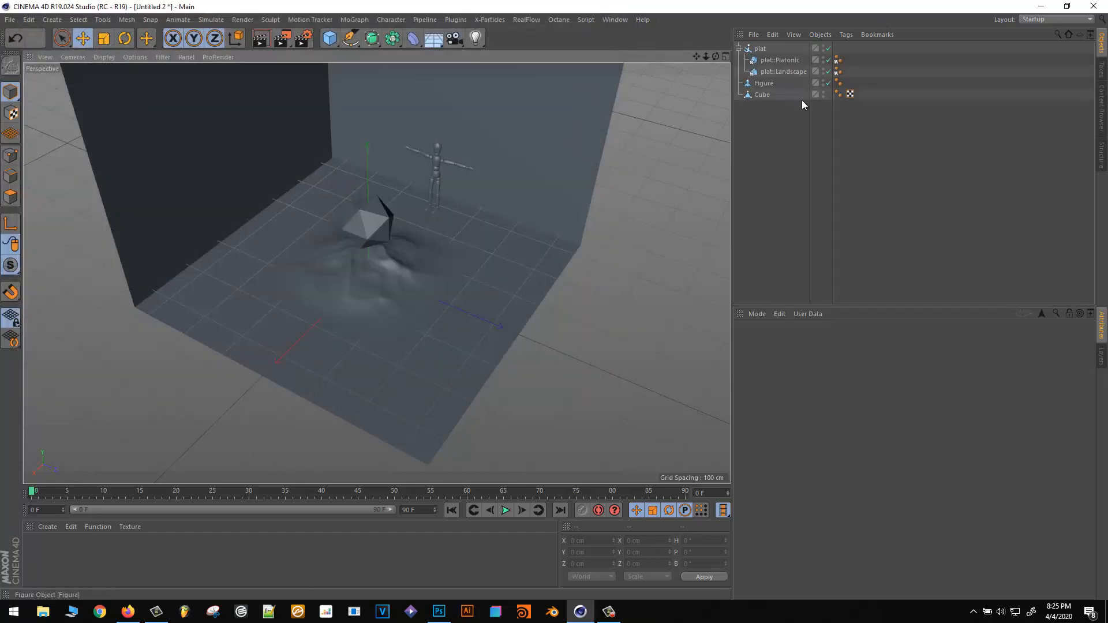
Step: Examine the plat XRef and its Platonic child, switch the Platonic off and back on twice, and deselect everything
{"action": "left_click", "coordinate": [760, 48]}
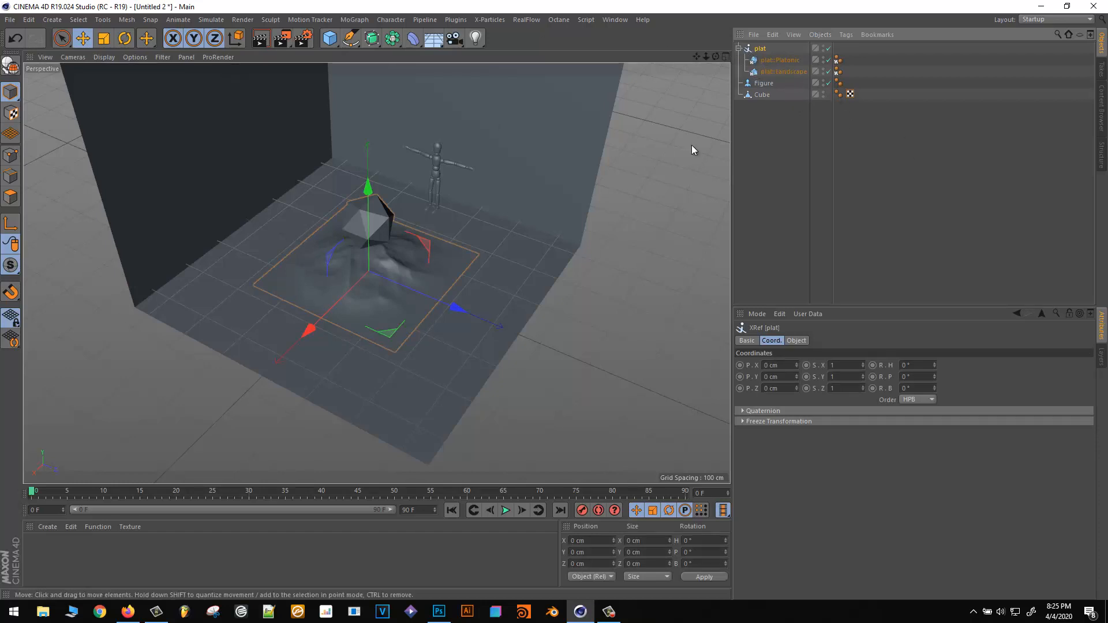
{"action": "left_click", "coordinate": [794, 60]}
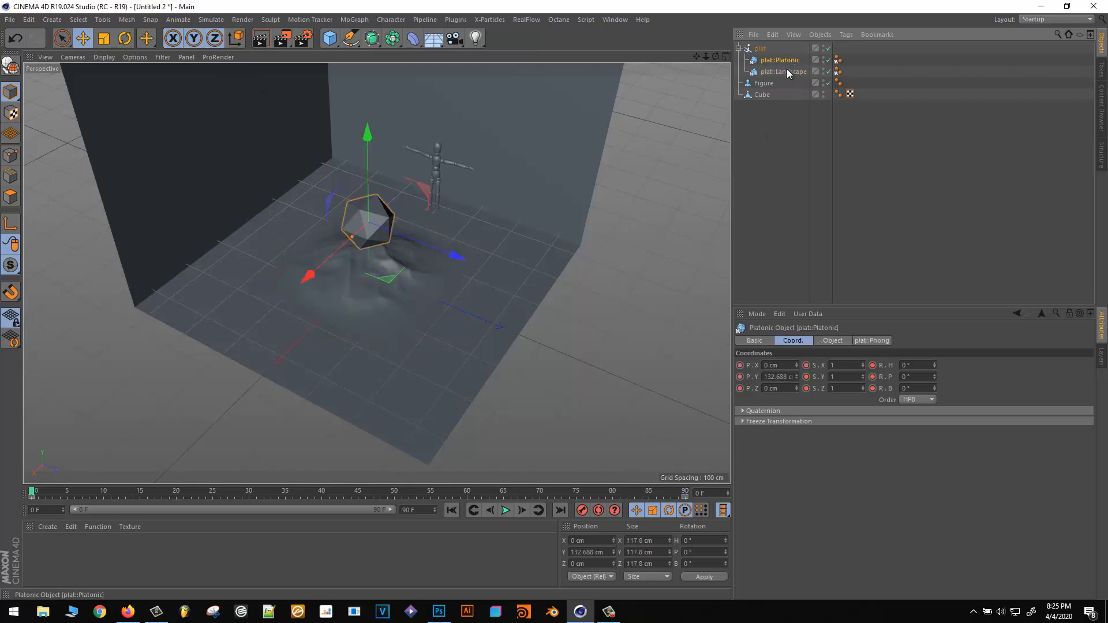
{"action": "left_click", "coordinate": [829, 62]}
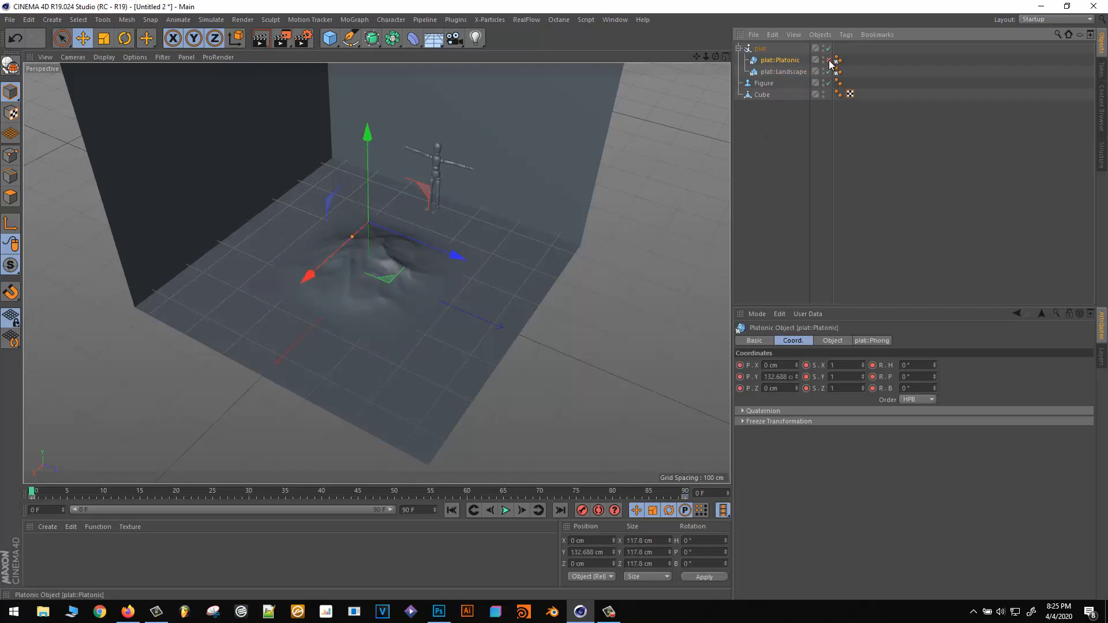
{"action": "left_click", "coordinate": [829, 61]}
{"action": "left_click", "coordinate": [829, 62]}
{"action": "left_click", "coordinate": [829, 61]}
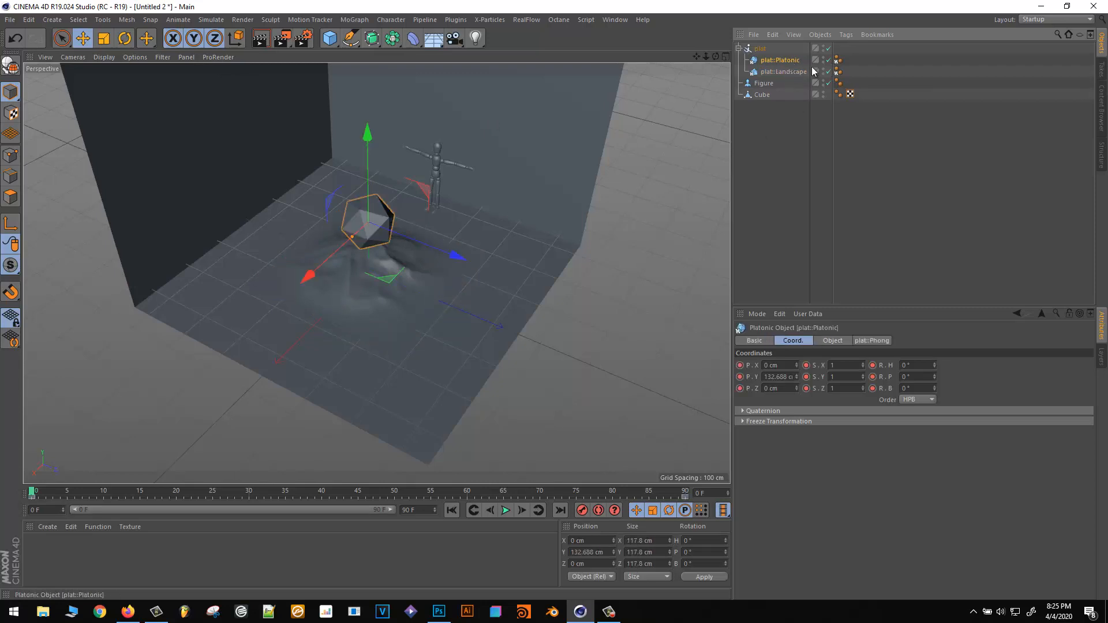
{"action": "left_click", "coordinate": [760, 49]}
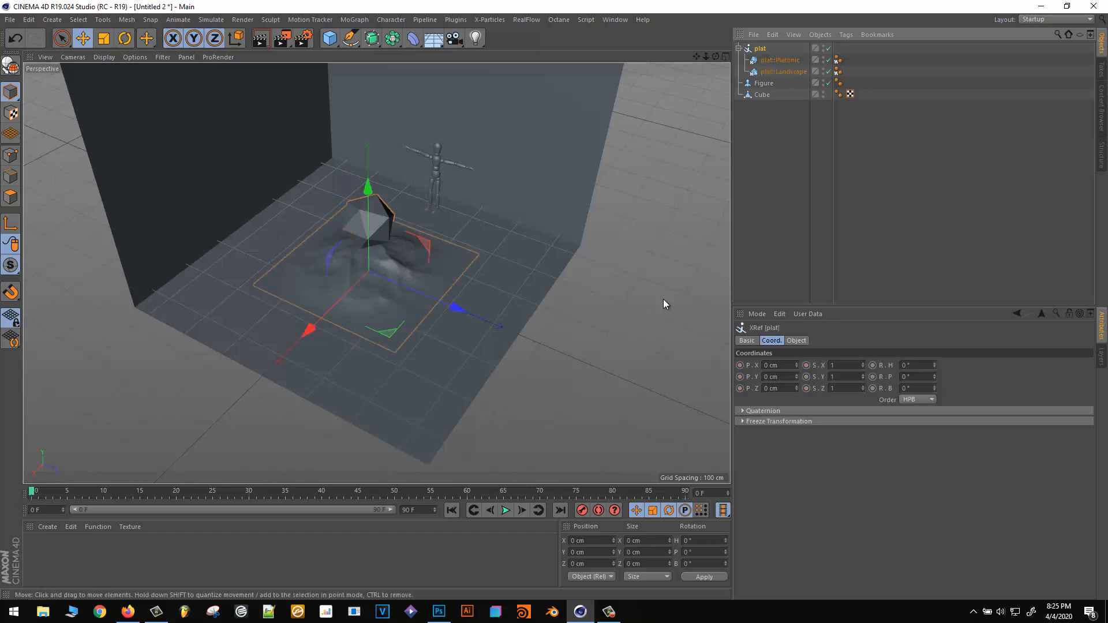
{"action": "left_click", "coordinate": [616, 376]}
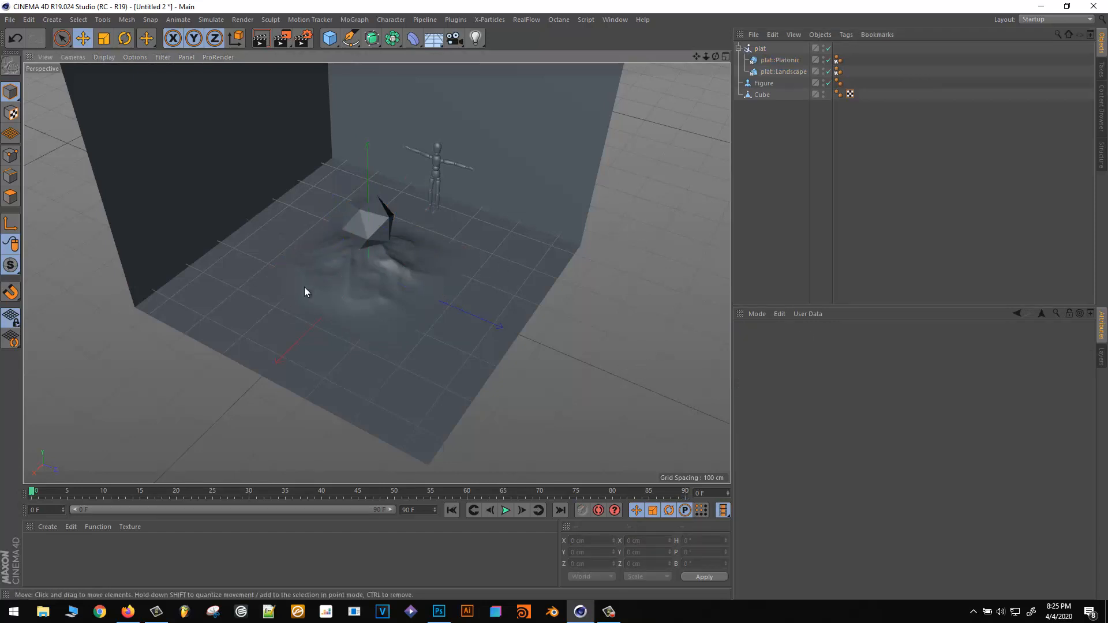
Step: Play the referenced animation inside the room scene, stop it and return to frame 0
{"action": "left_click_drag", "start_coordinate": [305, 287], "coordinate": [266, 254], "text": "alt"}
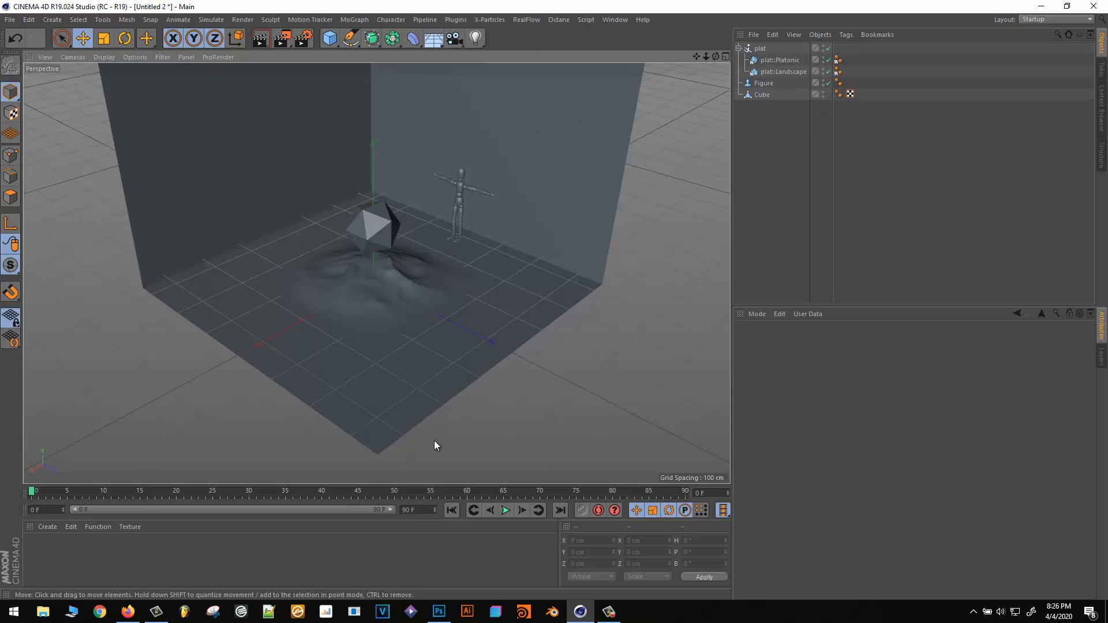
{"action": "left_click", "coordinate": [508, 512]}
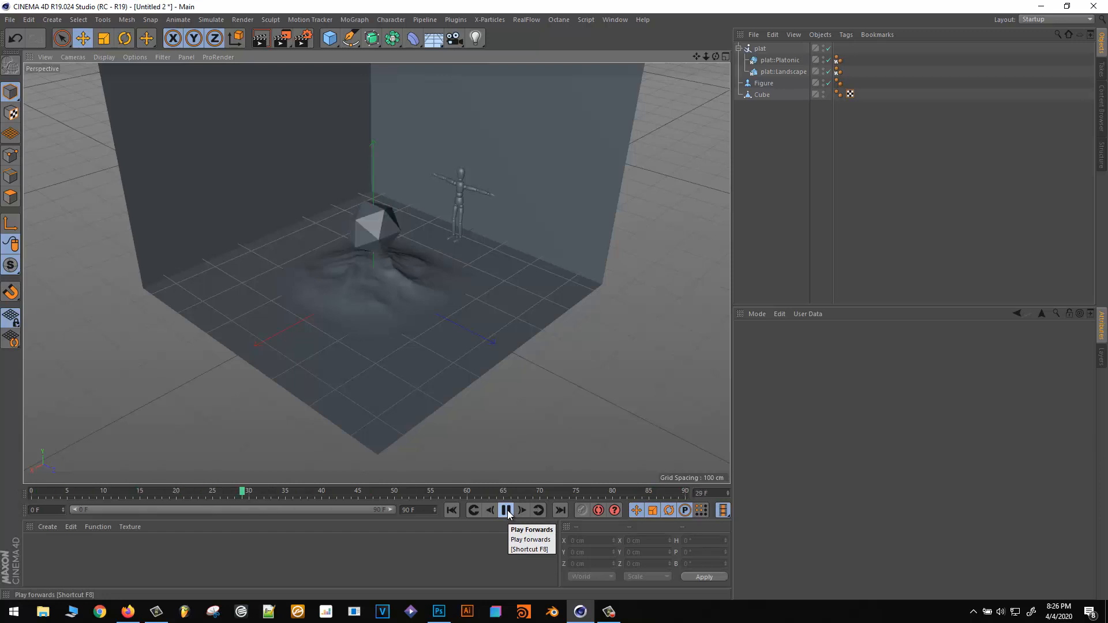
{"action": "left_click", "coordinate": [507, 512]}
{"action": "left_click_drag", "start_coordinate": [379, 495], "coordinate": [62, 487]}
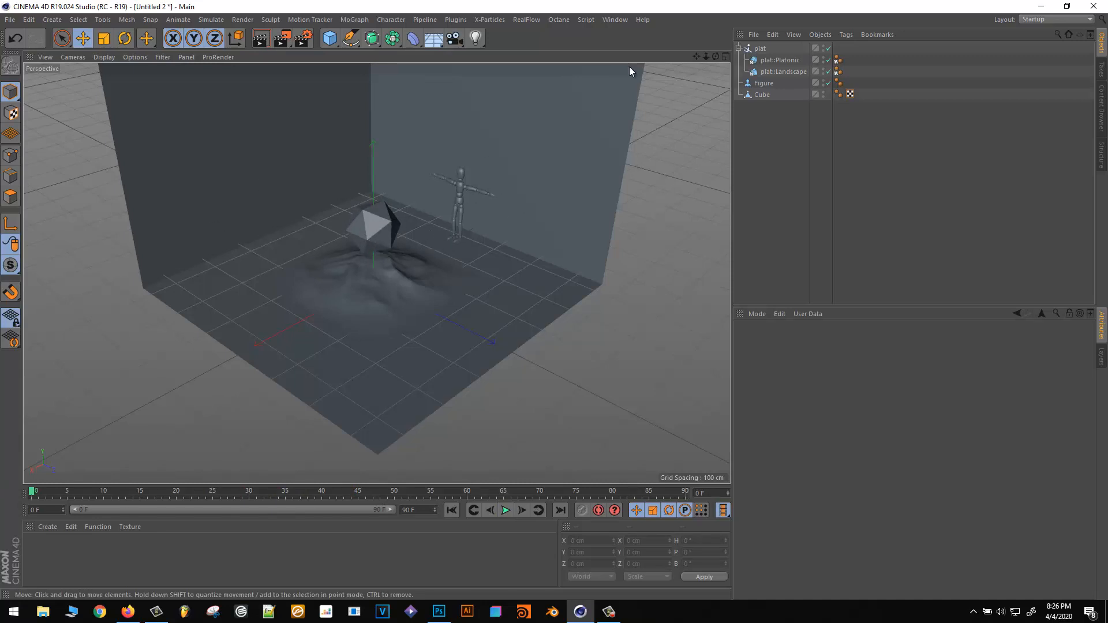
Step: In the plat.c4d project, raise the Platonic to about 229 cm on Y at frame 45 and record a keyframe
{"action": "left_click", "coordinate": [613, 20]}
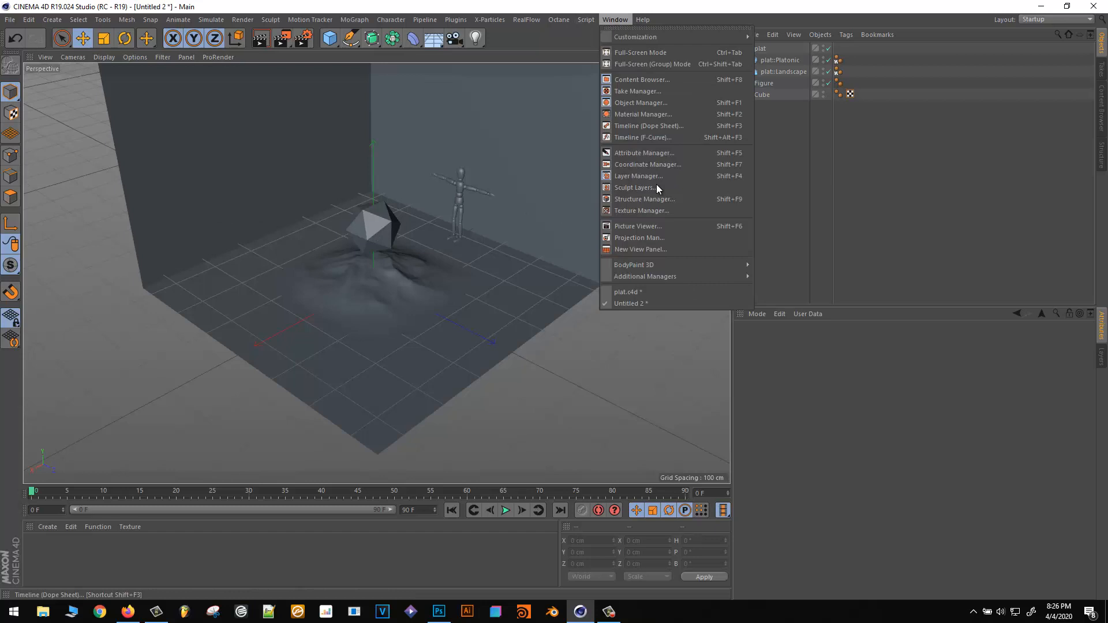
{"action": "left_click", "coordinate": [649, 291]}
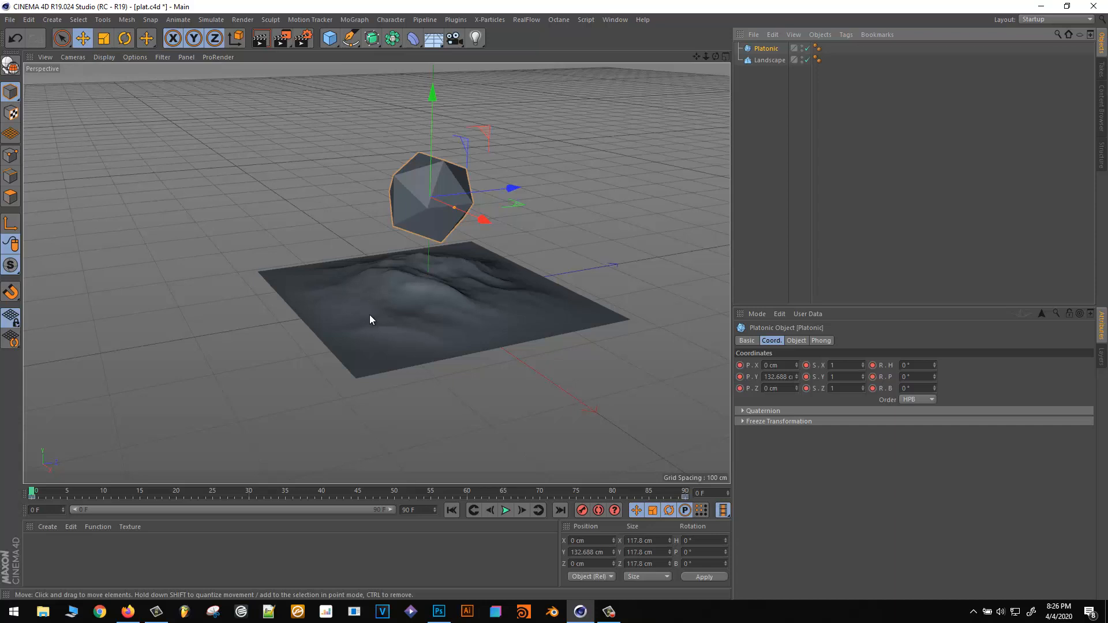
{"action": "left_click_drag", "start_coordinate": [35, 492], "coordinate": [359, 492]}
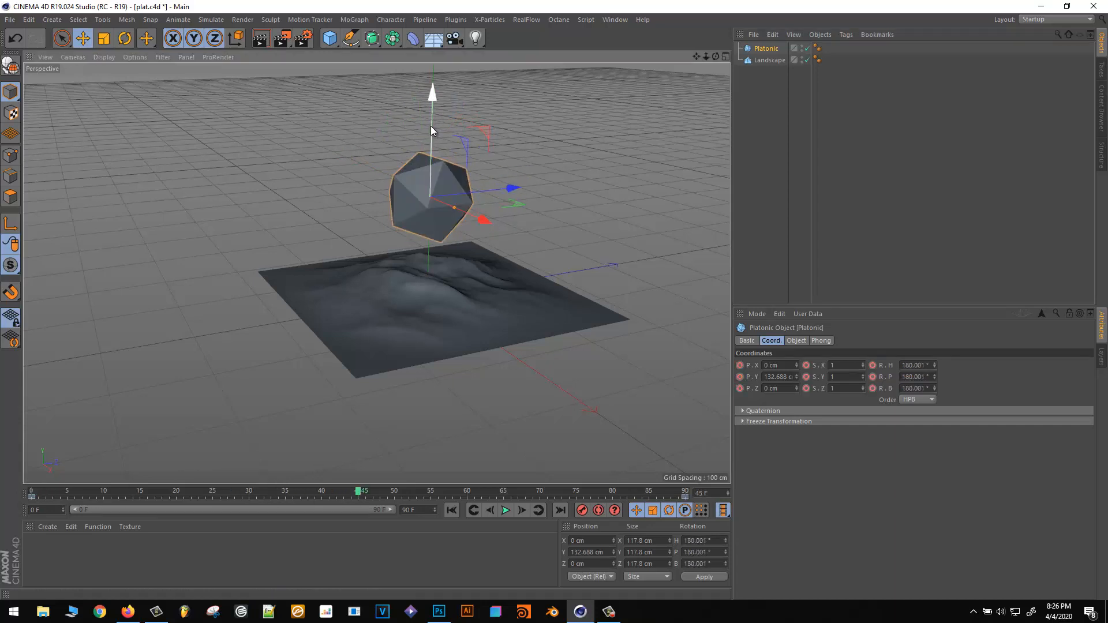
{"action": "left_click_drag", "start_coordinate": [431, 130], "coordinate": [432, 51]}
{"action": "left_click", "coordinate": [584, 512]}
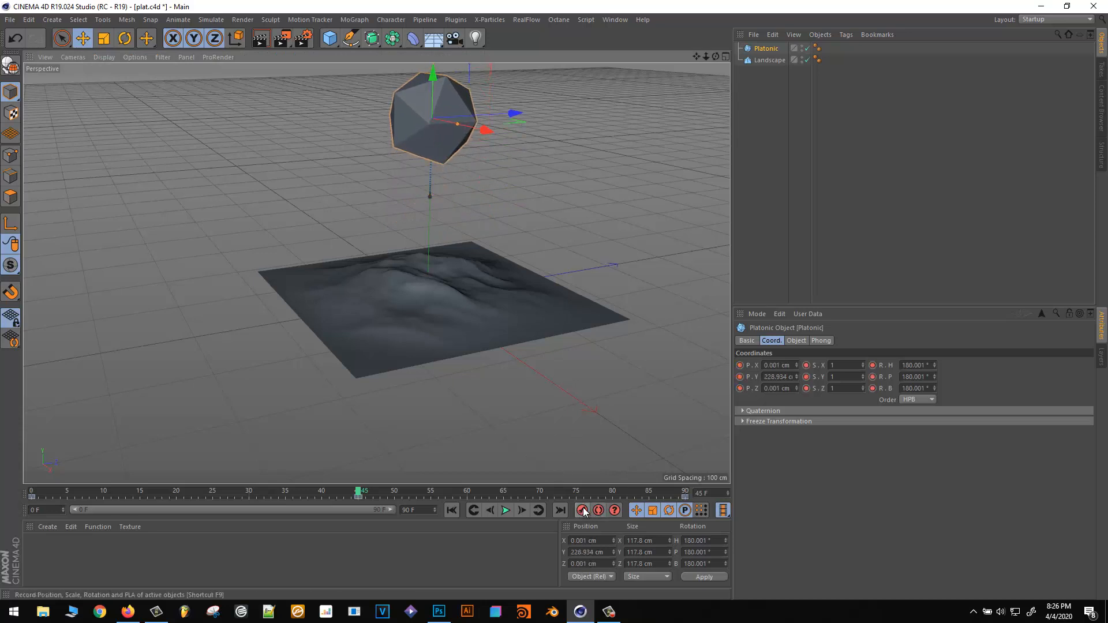
Step: Play the revised Platonic animation to check it and save the changes to plat.c4d
{"action": "left_click", "coordinate": [506, 510]}
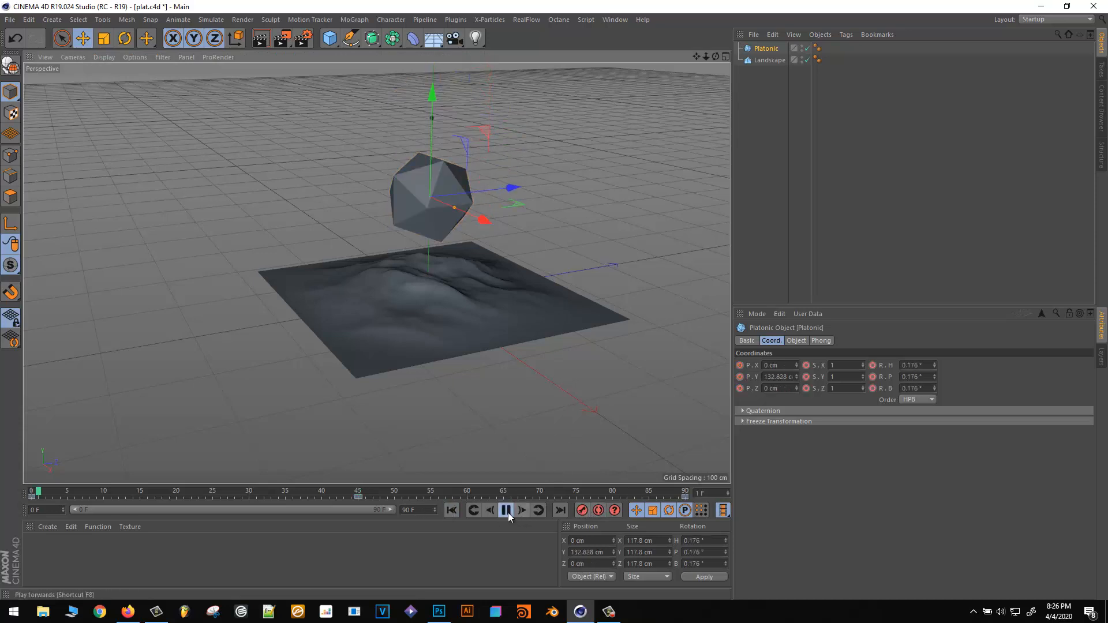
{"action": "left_click", "coordinate": [506, 511]}
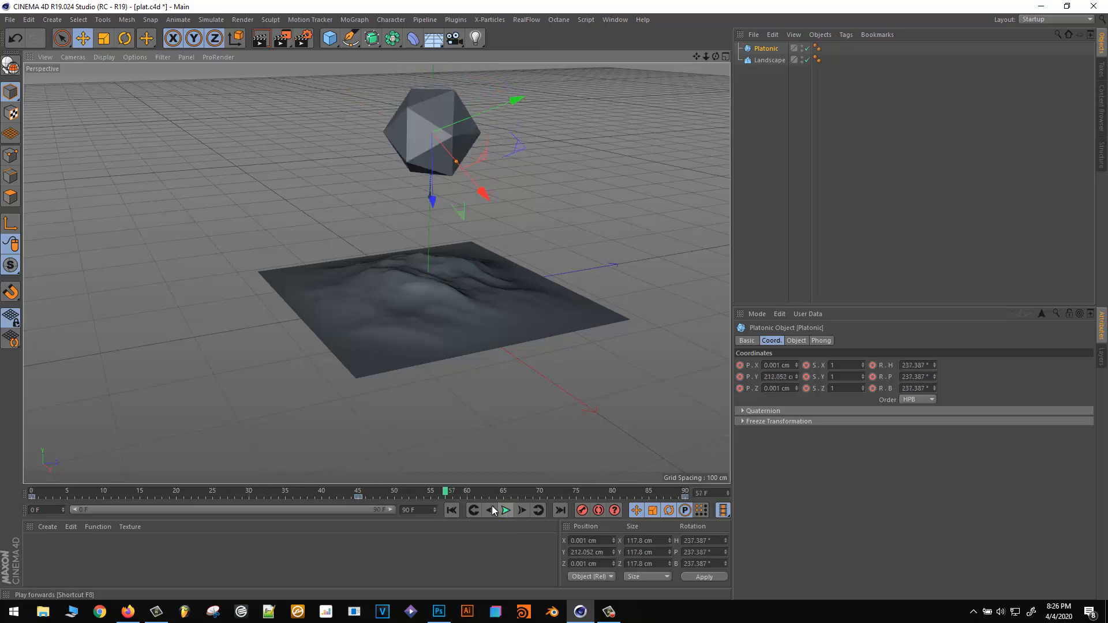
{"action": "left_click", "coordinate": [9, 19]}
{"action": "left_click", "coordinate": [50, 117]}
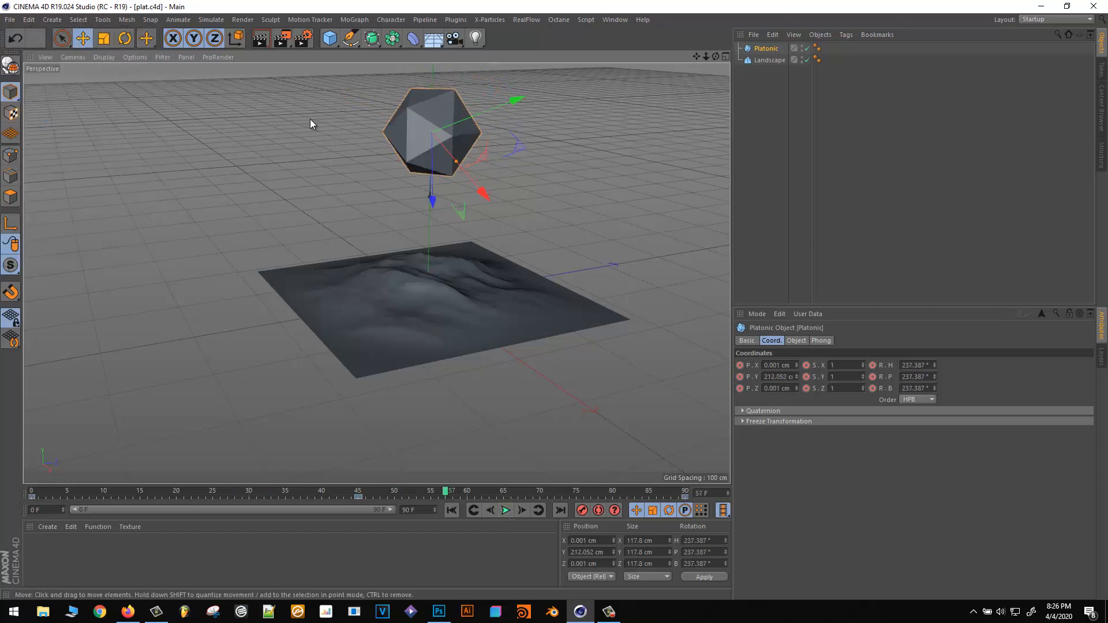
Step: Return to the Untitled 2 room scene and reload the plat XRef from its source file
{"action": "left_click", "coordinate": [613, 19]}
{"action": "left_click", "coordinate": [660, 304]}
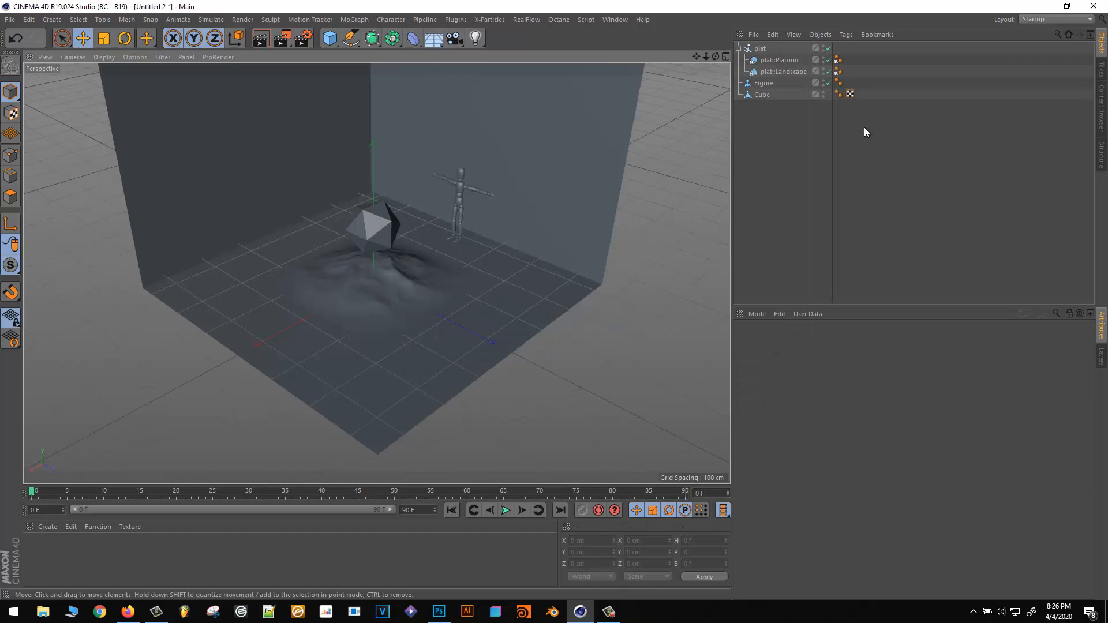
{"action": "left_click", "coordinate": [759, 50]}
{"action": "left_click", "coordinate": [803, 341]}
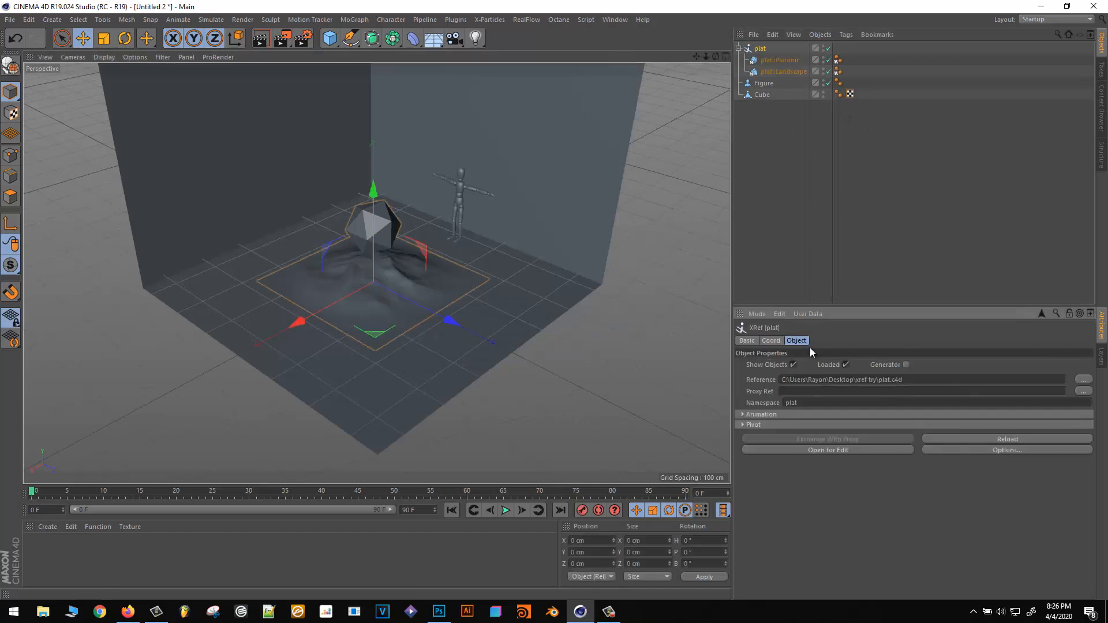
{"action": "left_click", "coordinate": [987, 438]}
Step: Play the updated Platonic animation in the room scene from several angles, stop it and return to frame 0
{"action": "left_click", "coordinate": [505, 510]}
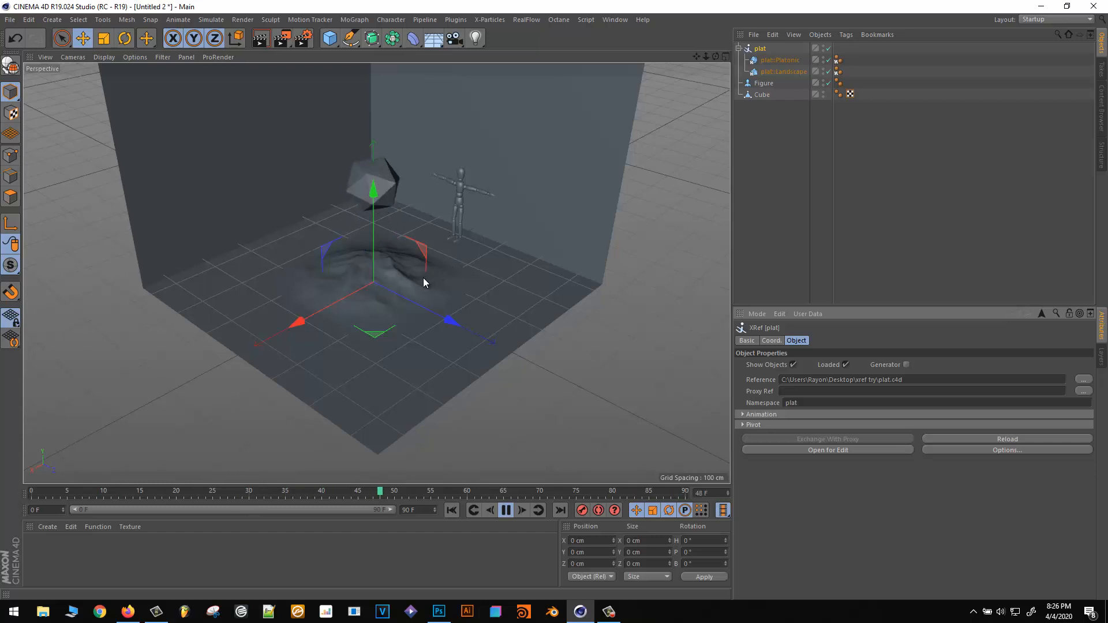
{"action": "scroll", "coordinate": [429, 299], "scroll_direction": "down", "scroll_amount": 4}
{"action": "middle_click_drag", "start_coordinate": [343, 241], "coordinate": [387, 336], "text": "alt"}
{"action": "middle_click_drag", "start_coordinate": [504, 401], "coordinate": [481, 373], "text": "alt"}
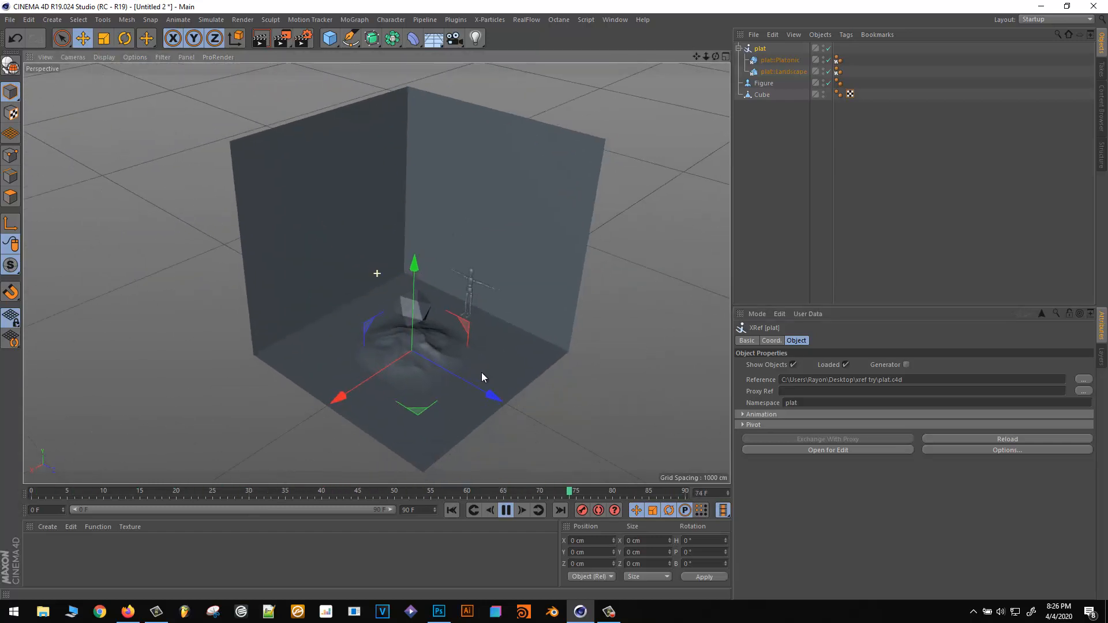
{"action": "left_click_drag", "start_coordinate": [482, 373], "coordinate": [393, 351], "text": "alt"}
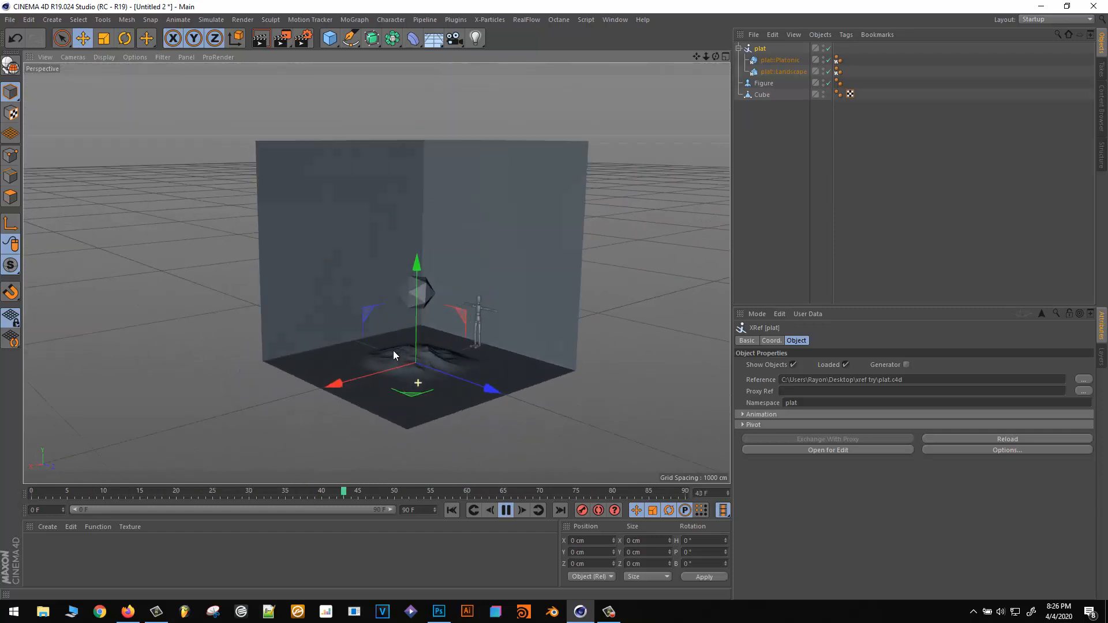
{"action": "middle_click_drag", "start_coordinate": [535, 384], "coordinate": [508, 378], "text": "alt"}
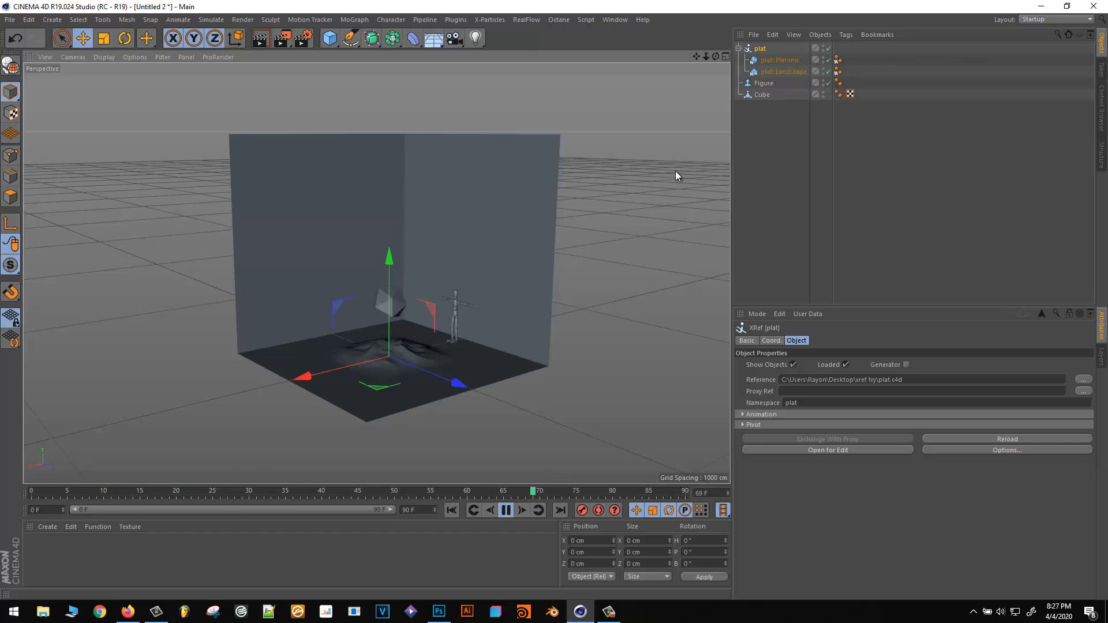
{"action": "left_click", "coordinate": [632, 289]}
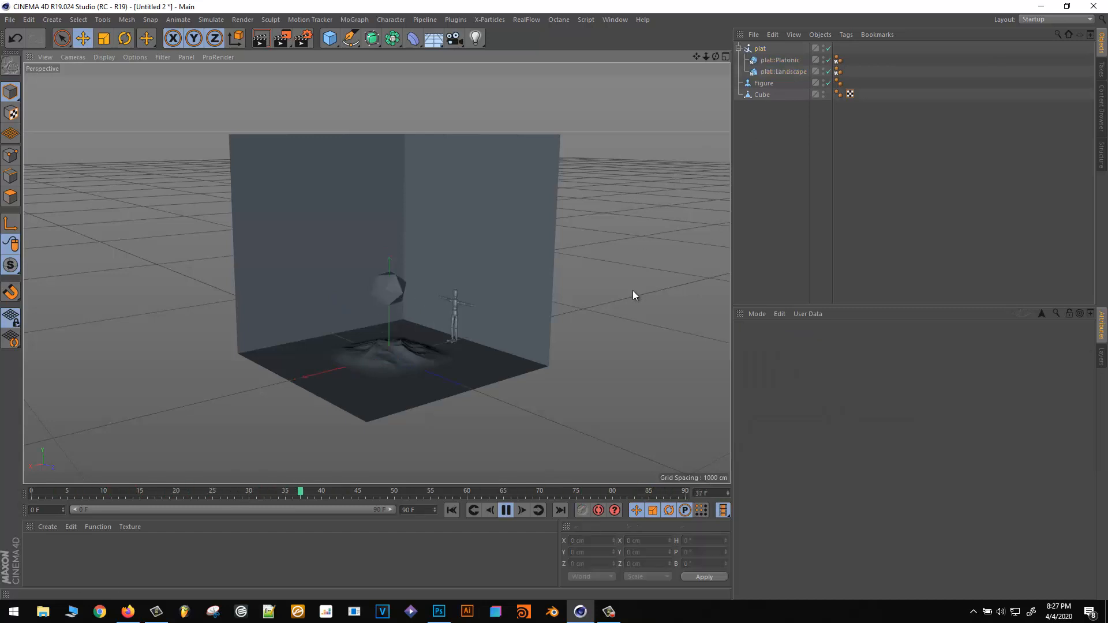
{"action": "left_click", "coordinate": [506, 512]}
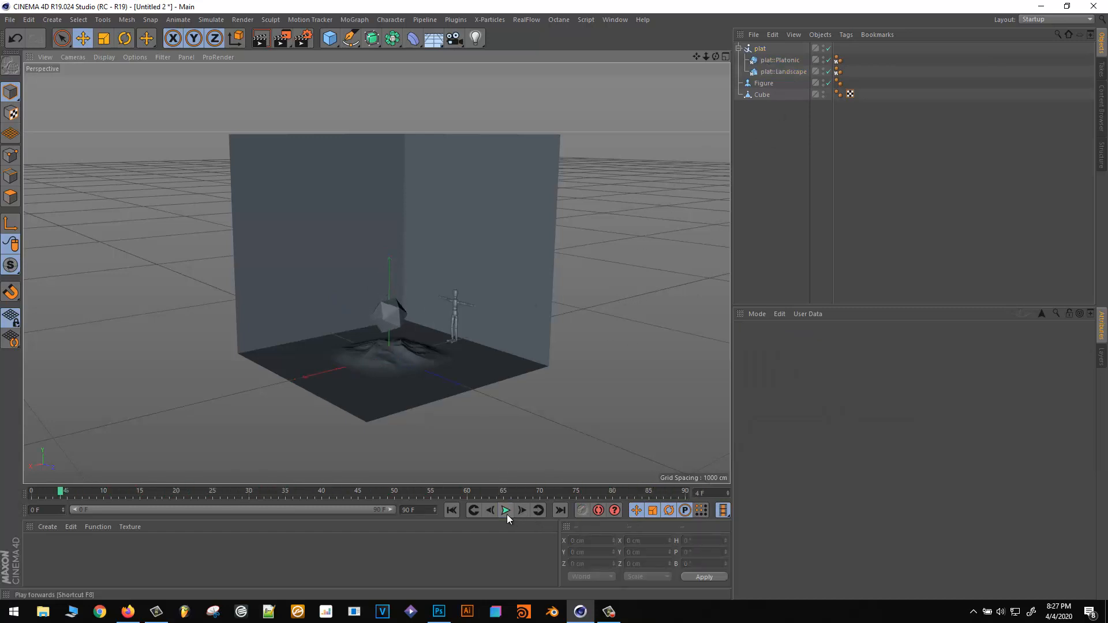
{"action": "left_click", "coordinate": [31, 494]}
Step: Examine the Platonic and landscape up close and select the referenced Platonic to view its object properties
{"action": "right_click_drag", "start_coordinate": [290, 331], "coordinate": [453, 379], "text": "alt"}
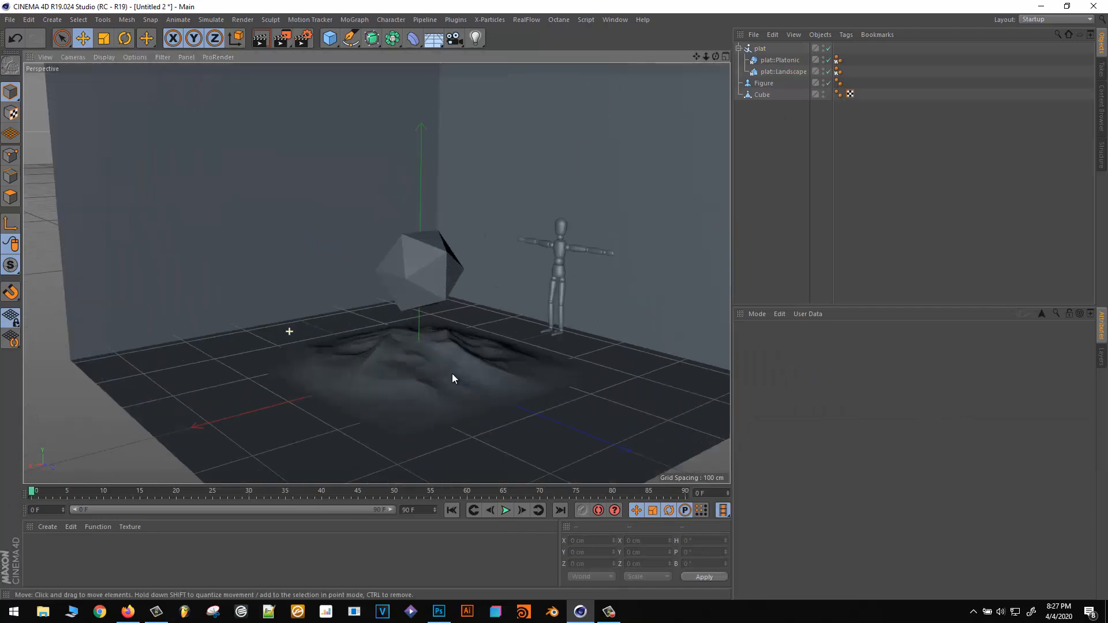
{"action": "right_click_drag", "start_coordinate": [432, 319], "coordinate": [466, 322], "text": "alt"}
{"action": "left_click_drag", "start_coordinate": [258, 364], "coordinate": [403, 394], "text": "alt"}
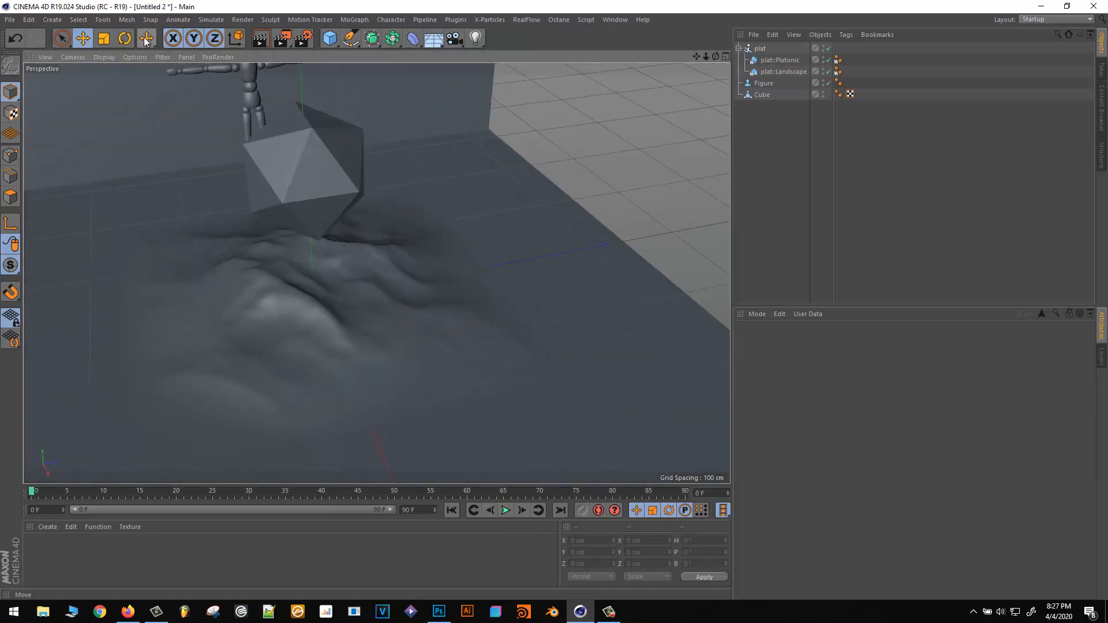
{"action": "middle_click_drag", "start_coordinate": [335, 216], "coordinate": [351, 273], "text": "alt"}
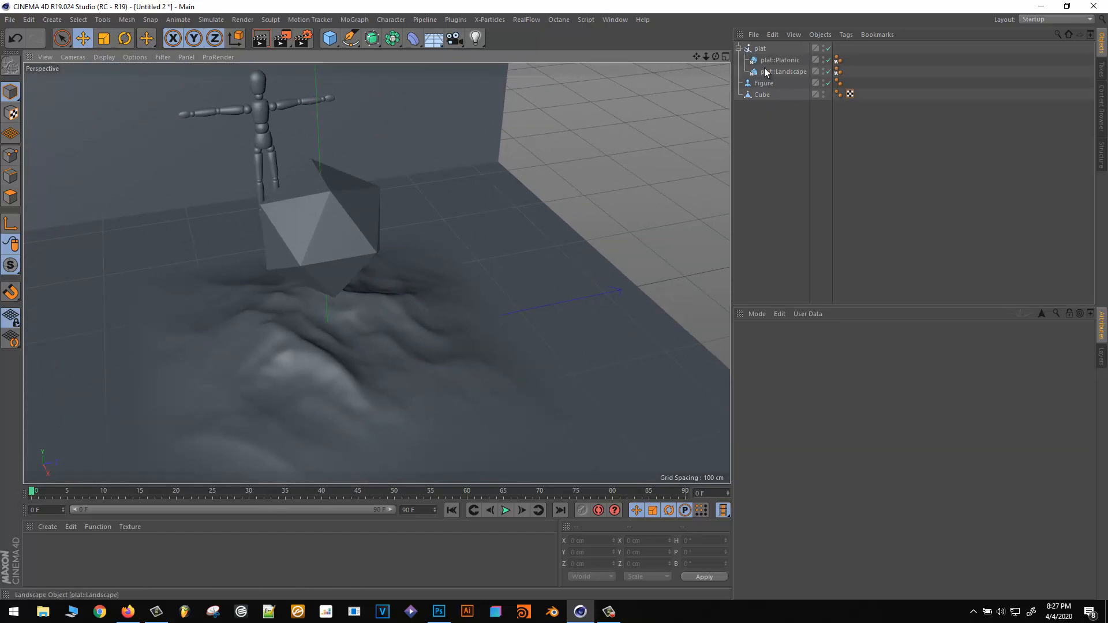
{"action": "left_click", "coordinate": [338, 186]}
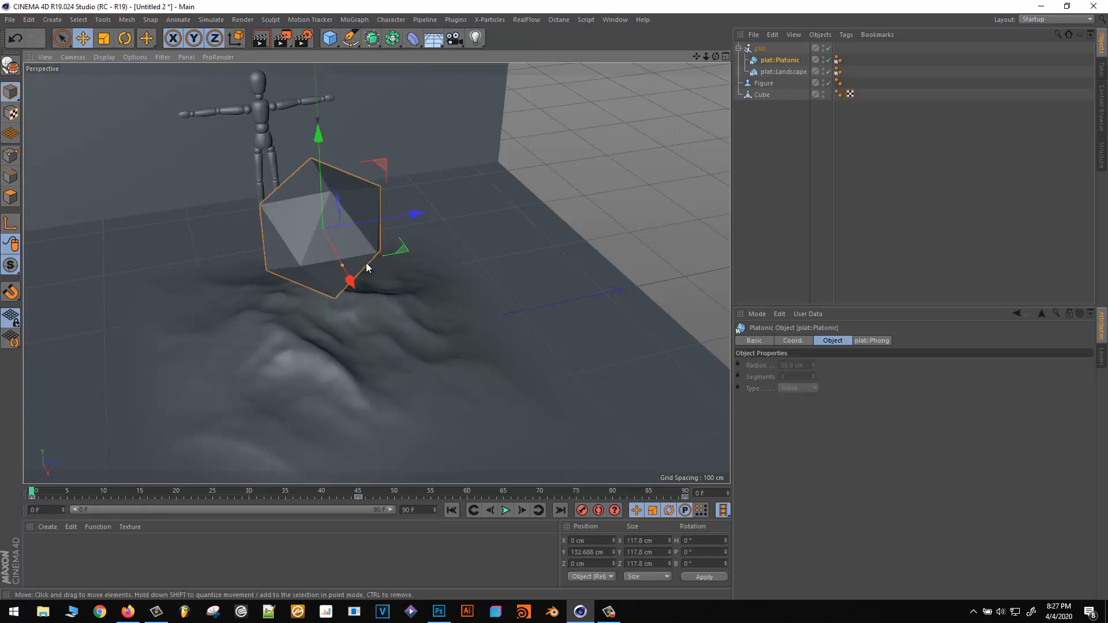
{"action": "left_click", "coordinate": [615, 20]}
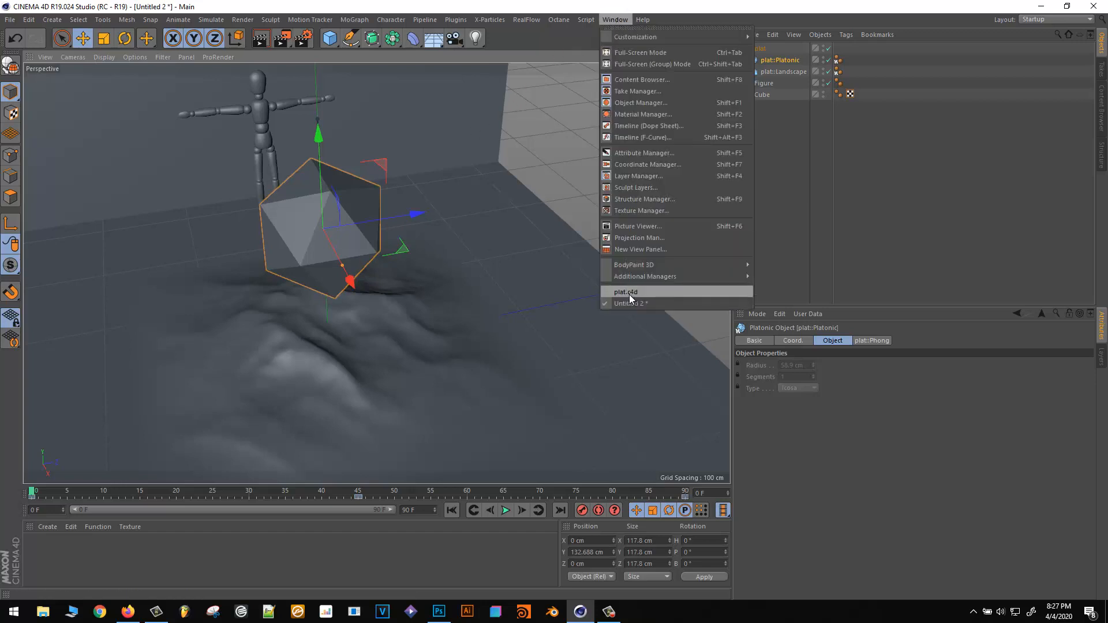
{"action": "left_click", "coordinate": [520, 120]}
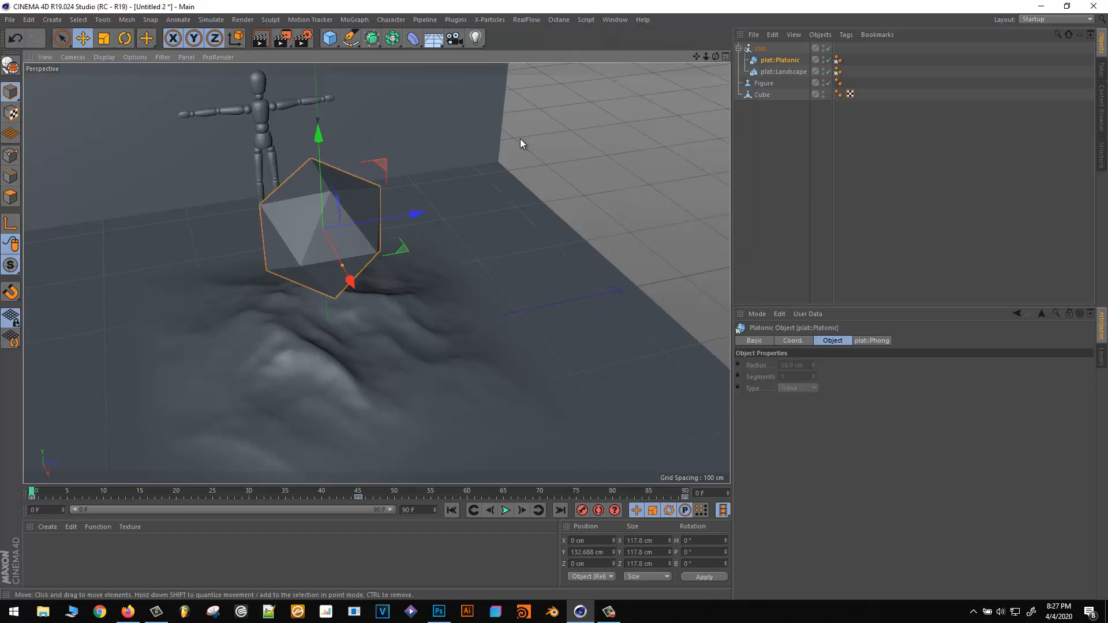
Step: Deselect the Platonic and look over the room with the landscape and figure from a wider, raised viewpoint
{"action": "left_click_drag", "start_coordinate": [521, 139], "coordinate": [483, 192], "text": "alt"}
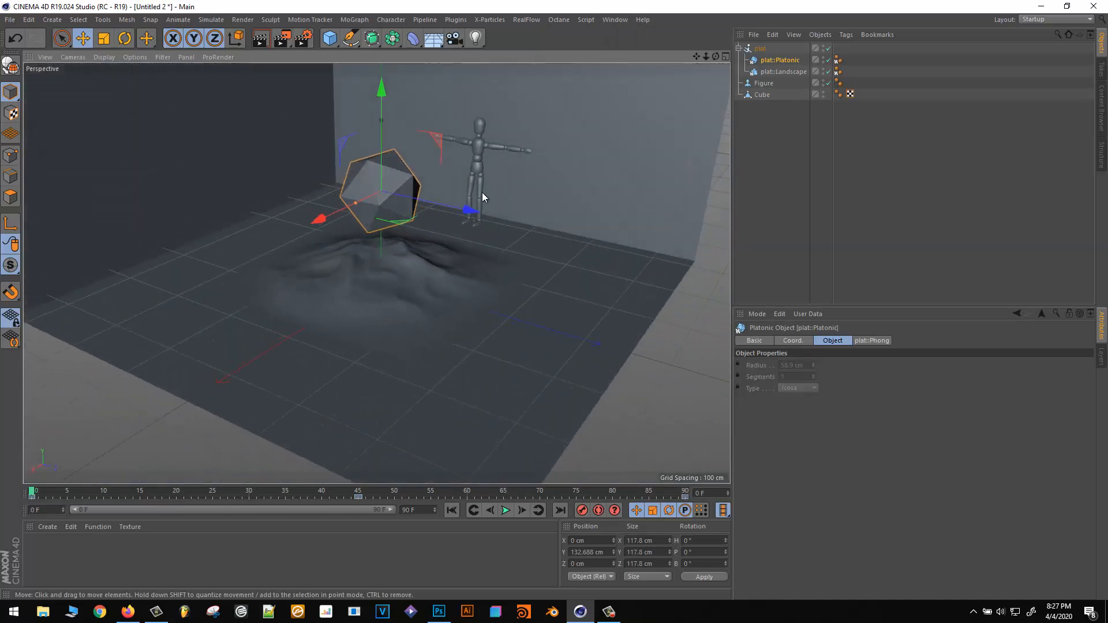
{"action": "scroll", "coordinate": [441, 192], "scroll_direction": "down", "scroll_amount": 5}
{"action": "middle_click_drag", "start_coordinate": [442, 193], "coordinate": [451, 218], "text": "alt"}
{"action": "mouse_move", "coordinate": [451, 222]}
{"action": "left_mouse_down", "text": "alt"}
{"action": "mouse_move", "coordinate": [428, 208]}
{"action": "mouse_move", "coordinate": [450, 240]}
{"action": "mouse_move", "coordinate": [456, 232]}
{"action": "left_mouse_up", "text": "alt"}
{"action": "left_click", "coordinate": [603, 287]}
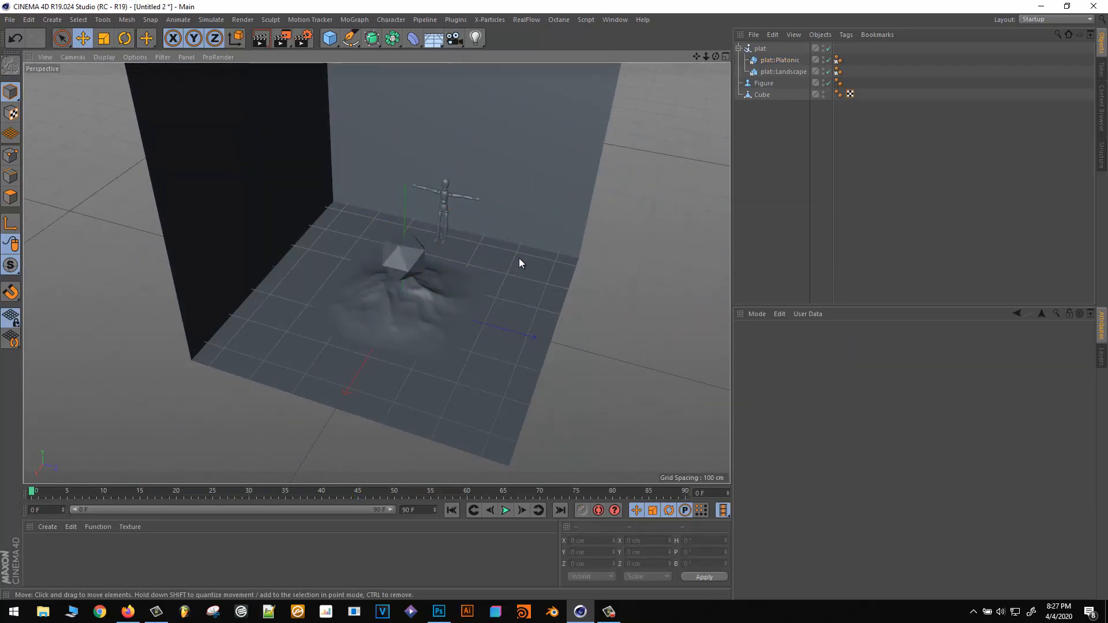
{"action": "left_click_drag", "start_coordinate": [695, 54], "coordinate": [610, 1]}
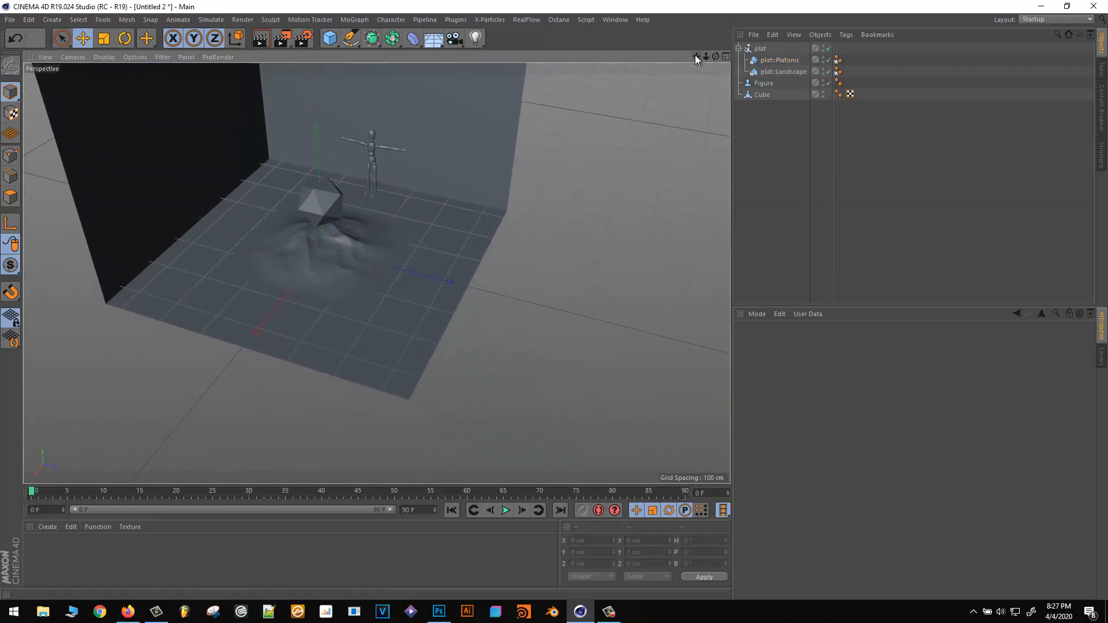